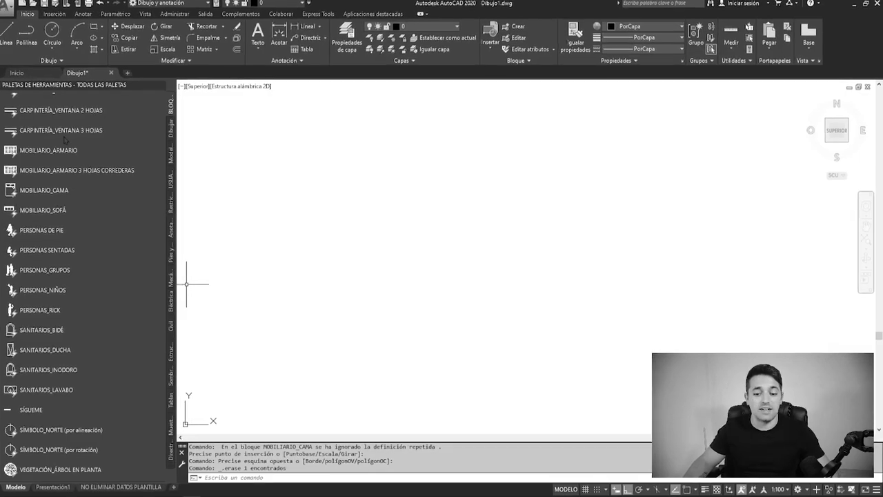
Place the MOBILIARIO_CAMA bed block and switch its size to CAMA 1,00x2,00
click(52, 191)
click(298, 165)
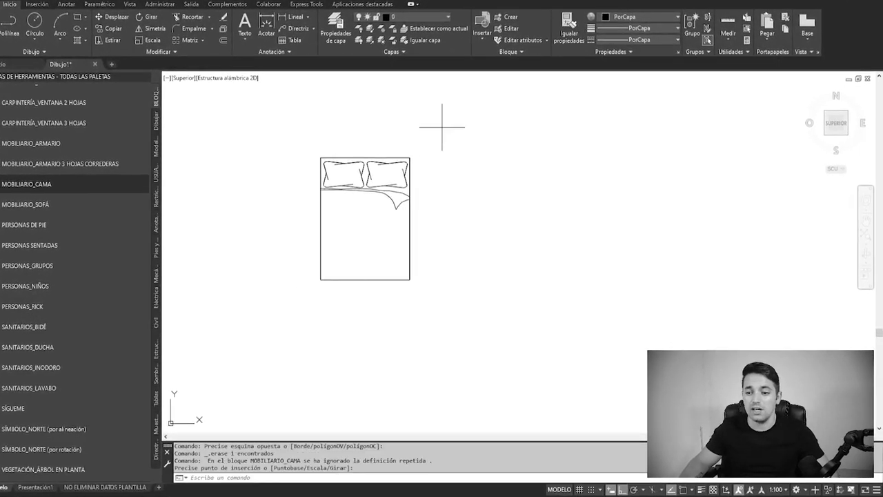
click(314, 179)
click(283, 163)
click(307, 179)
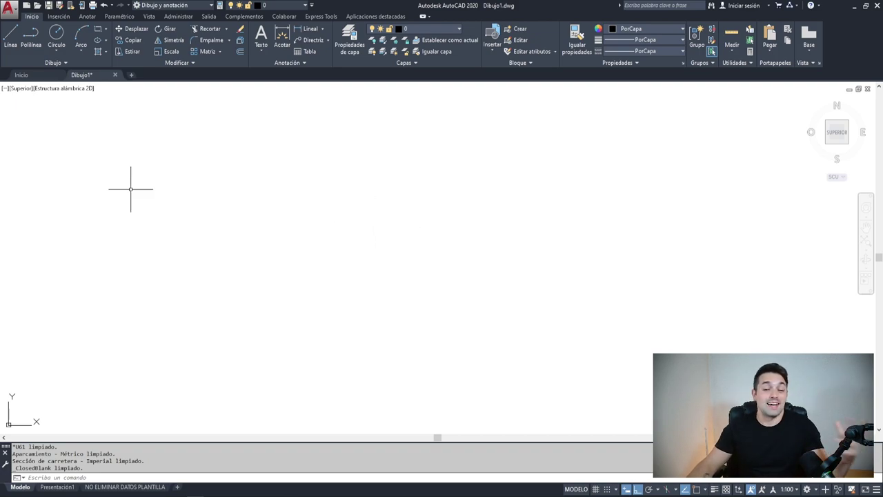
Open the Tool Palettes window with the TP command
click(149, 16)
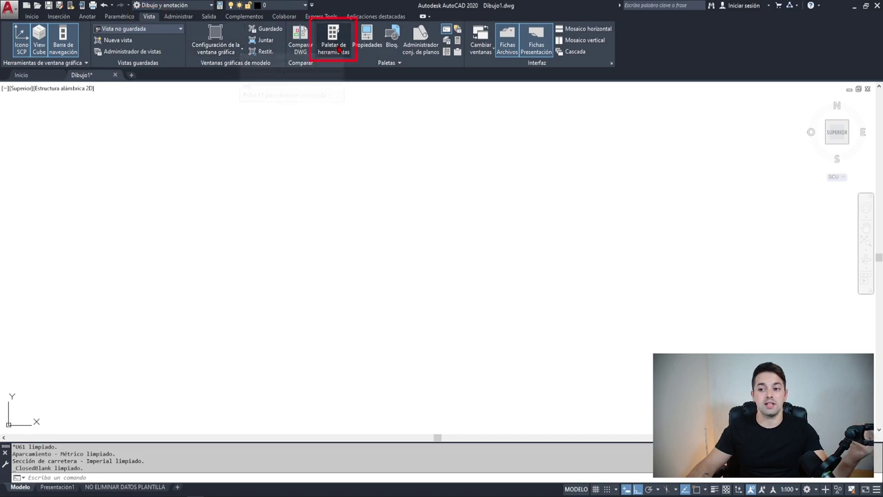
click(29, 17)
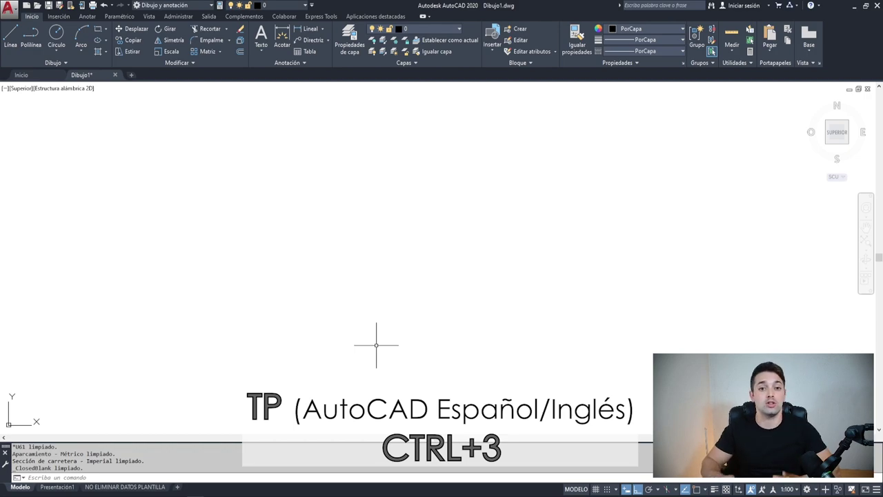
text(TP)
key(Return)
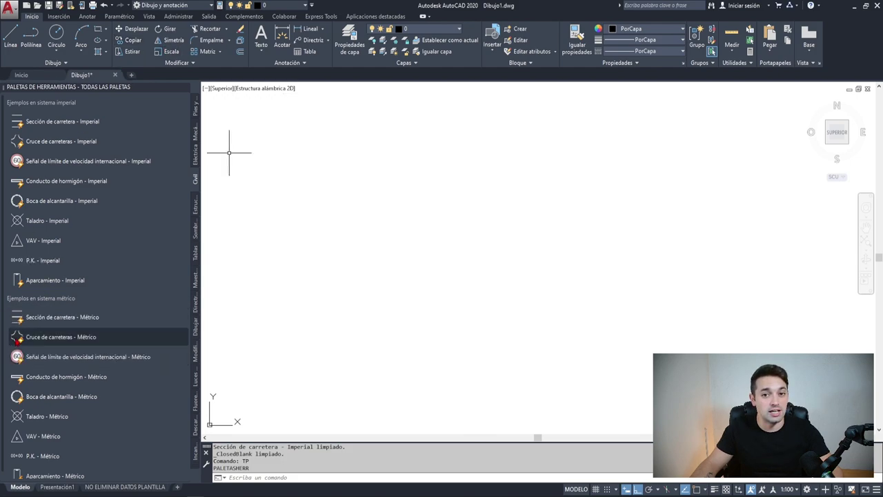
Show the Pies y pulgadas II palette group and scroll to its metric door and window blocks
click(196, 124)
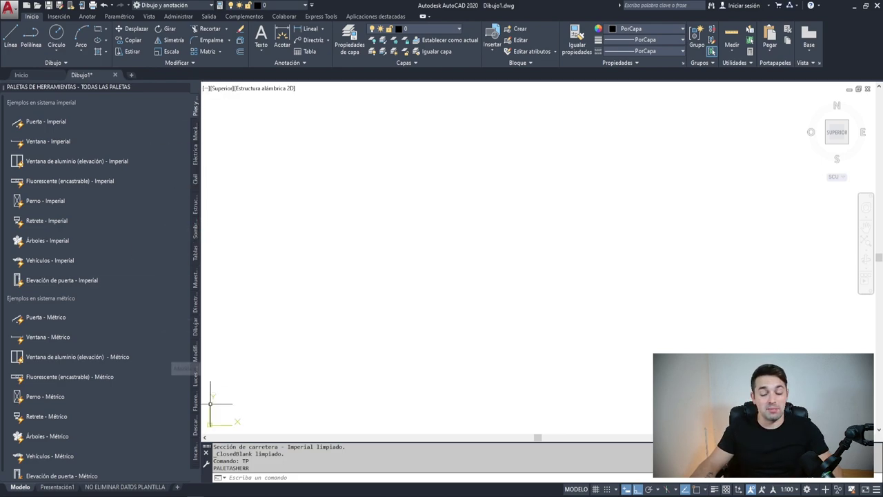
right_click(198, 469)
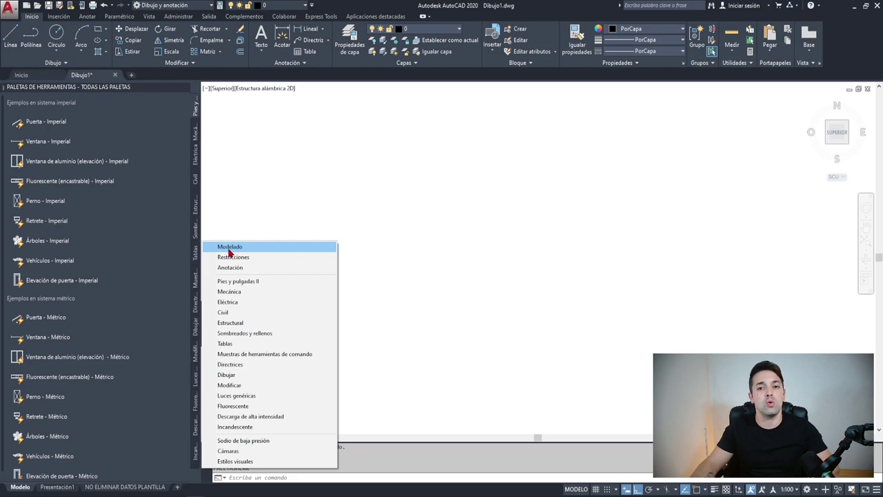
click(251, 282)
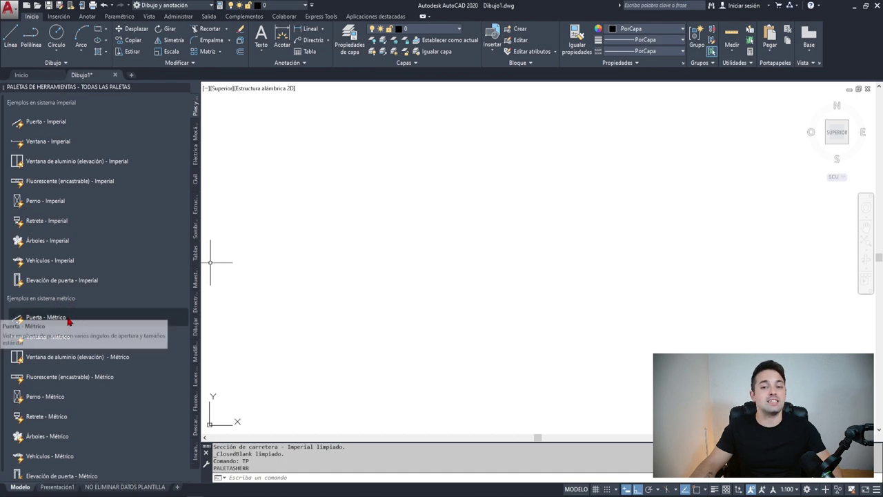
scroll(104, 476, down, 1)
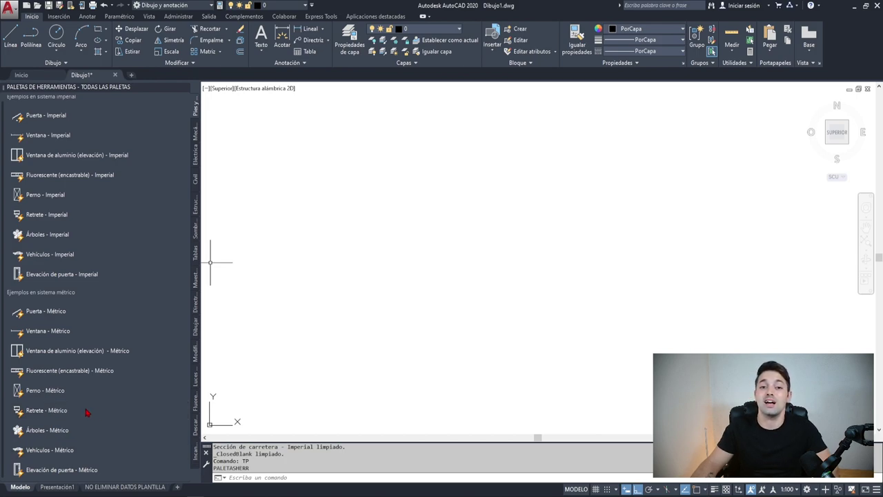
Insert the Ventana de aluminio (elevación) - Métrico block into the drawing and zoom to it
click(43, 354)
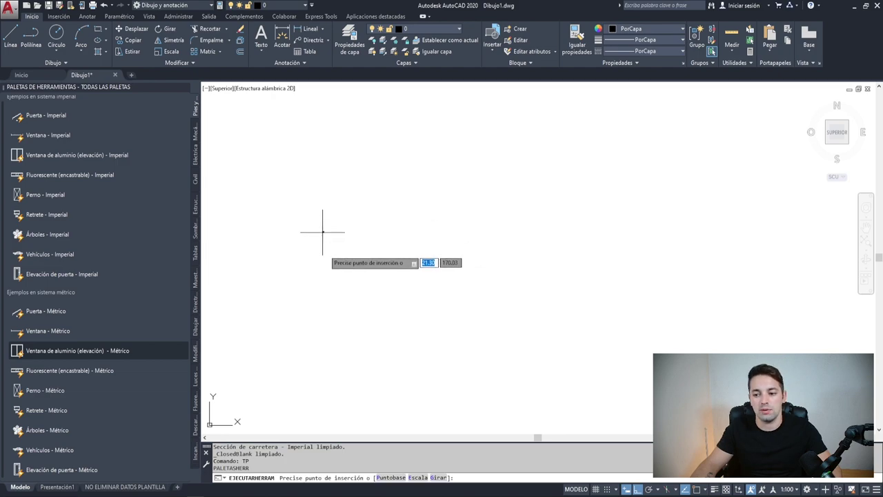
click(335, 263)
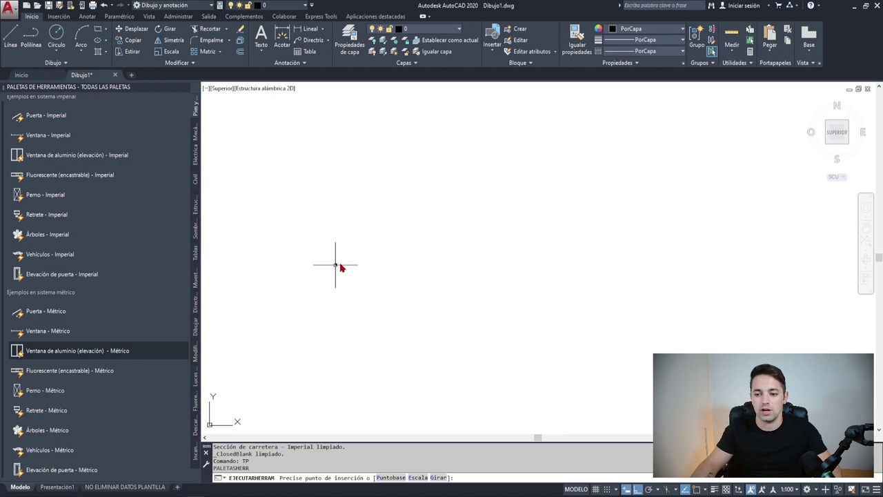
middle_click(351, 196)
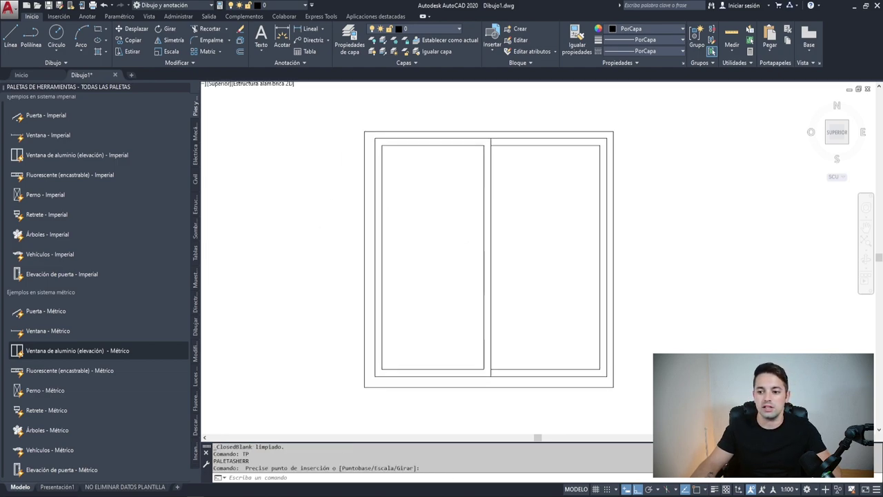
scroll(414, 276, up, 2)
scroll(414, 289, down, 3)
middle_drag(414, 290, 374, 314)
scroll(375, 355, up, 2)
scroll(434, 345, down, 2)
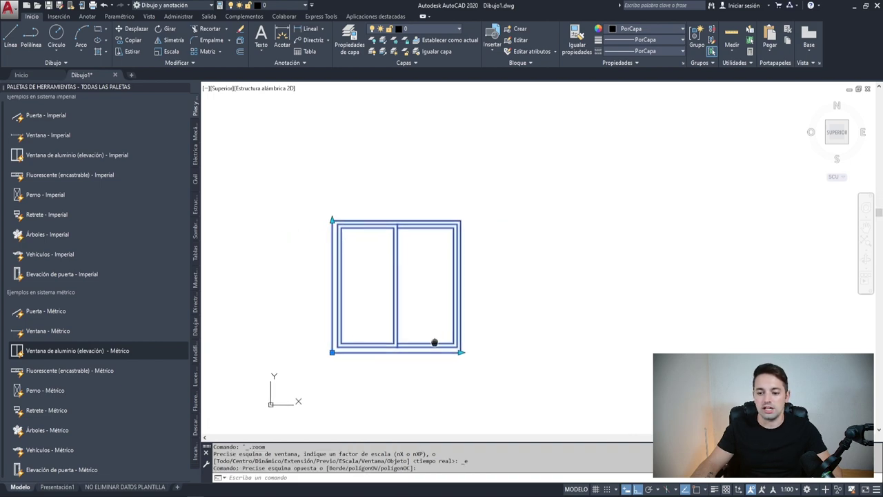
Stretch the window taller and wider with its top and right arrow grips
click(337, 218)
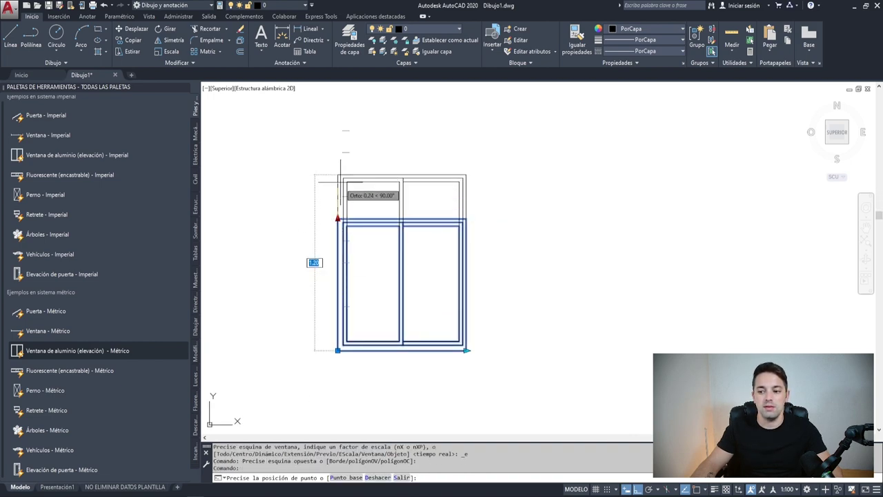
click(337, 174)
click(466, 350)
click(548, 351)
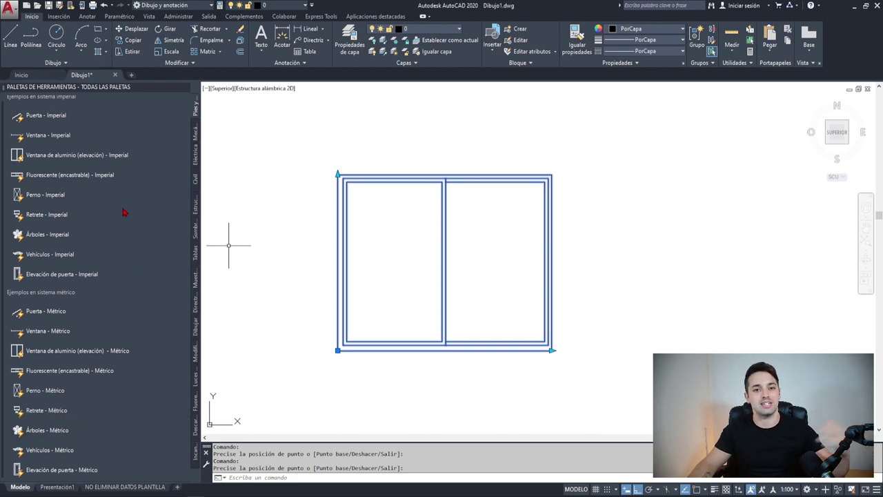
Step through Mecánica, Eléctrica, Civil and Estructural to Sombreados, and delete the stray hatch
click(195, 145)
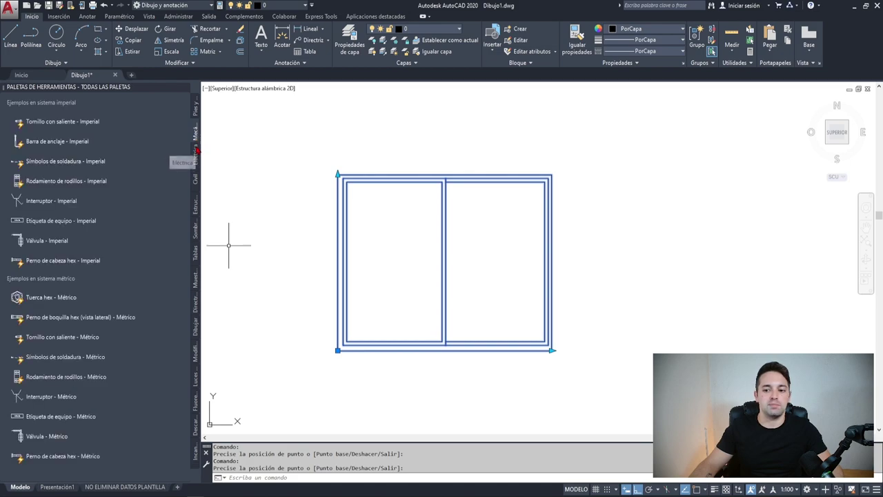
click(195, 162)
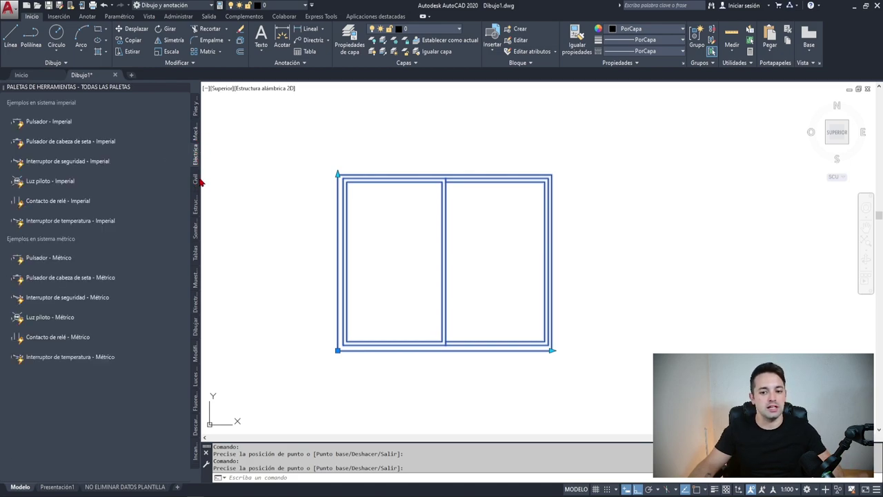
click(197, 181)
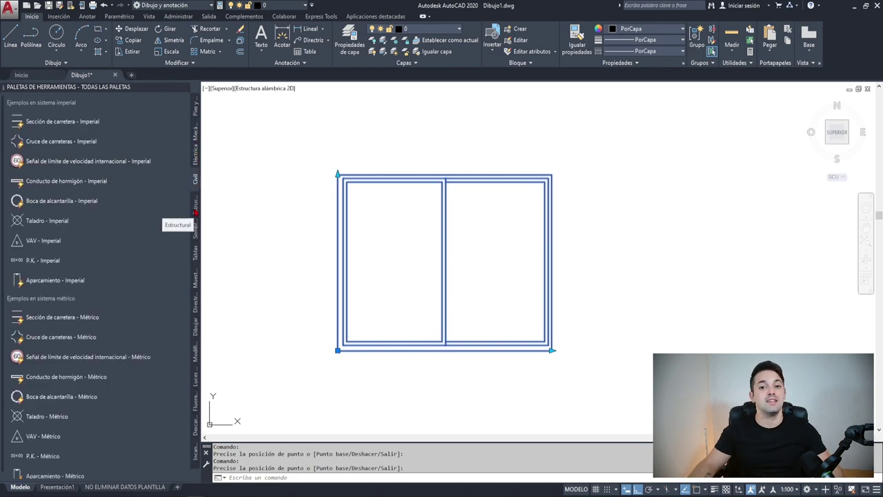
click(195, 213)
click(195, 235)
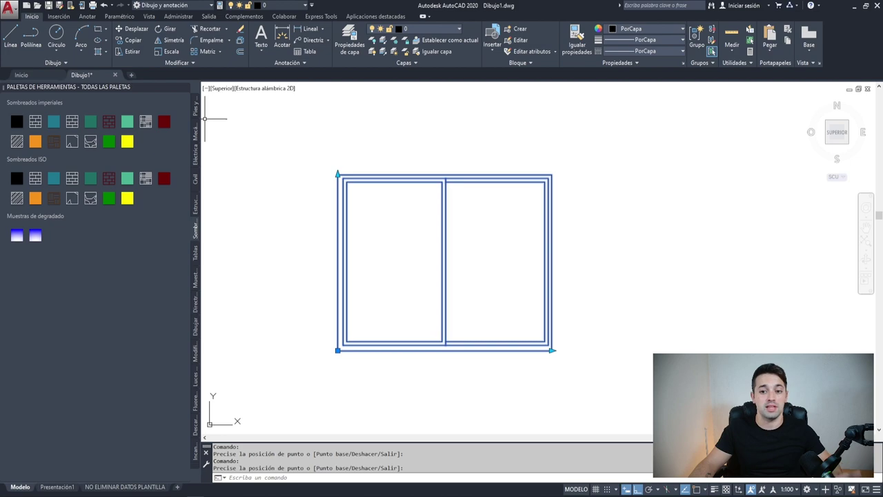
key(Delete)
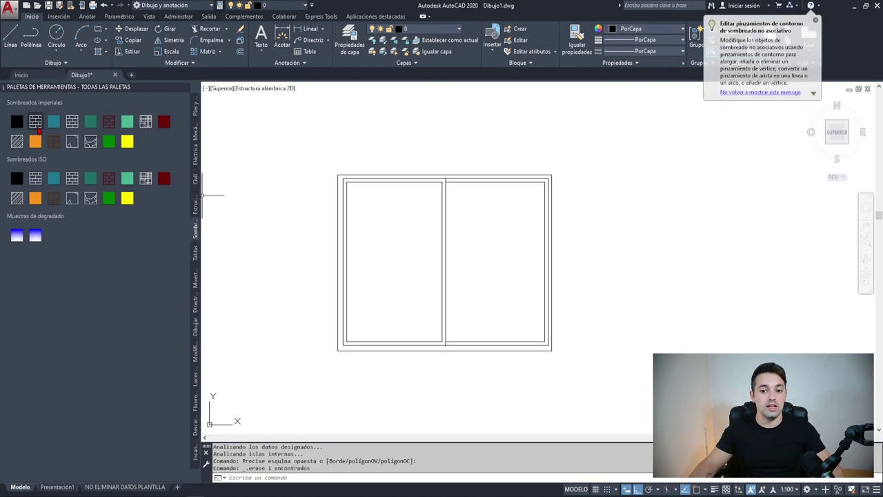
Fill the window's left pane with the brick hatch swatch
click(35, 121)
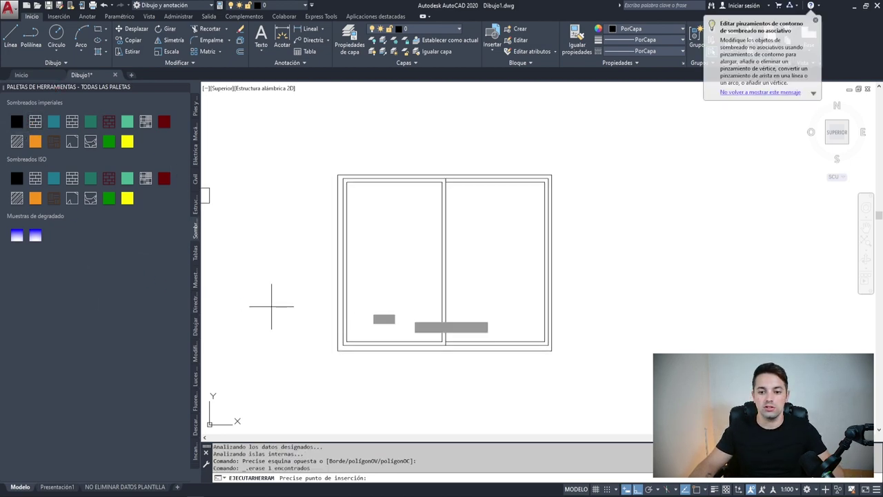
click(418, 241)
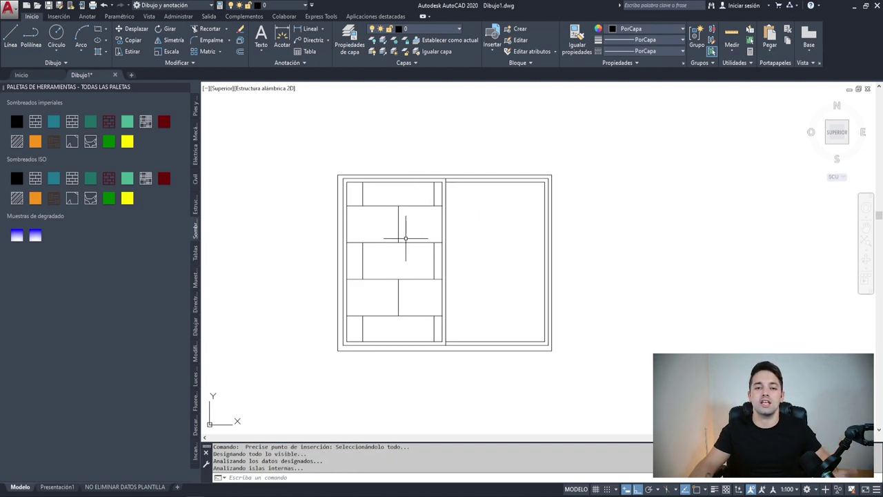
key(Escape)
key(Escape)
key(Escape)
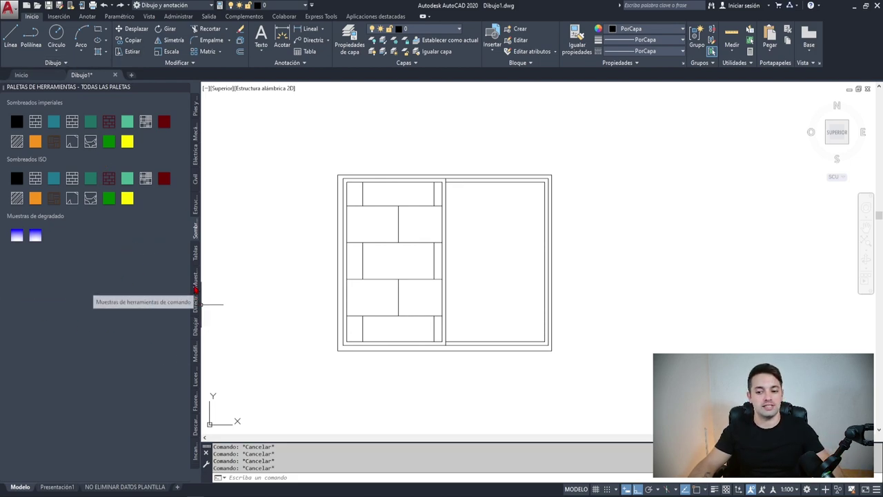
click(196, 326)
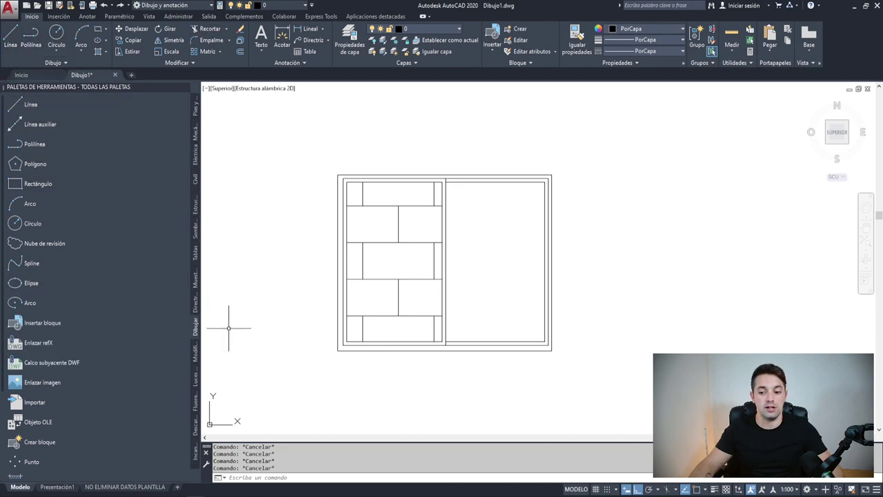
click(195, 354)
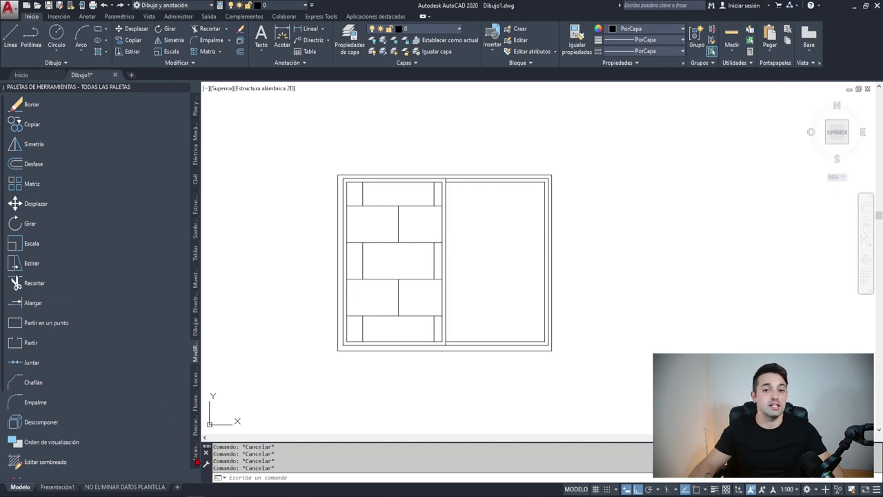
click(196, 461)
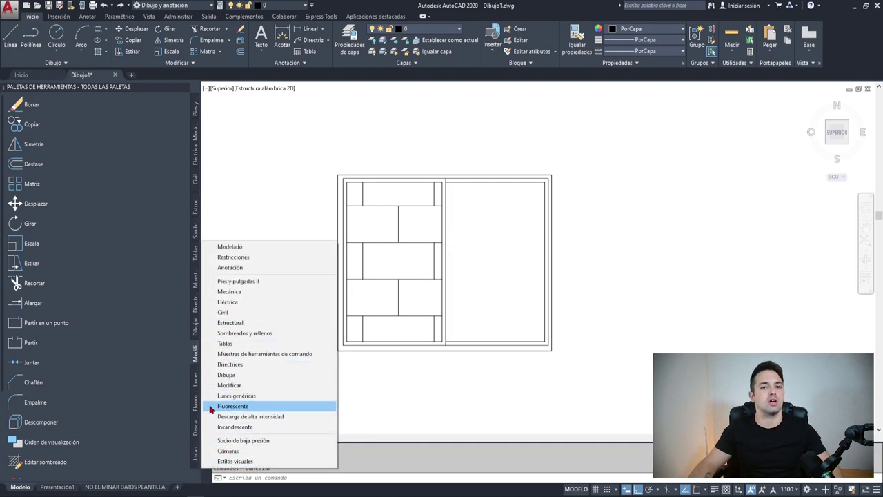
click(201, 251)
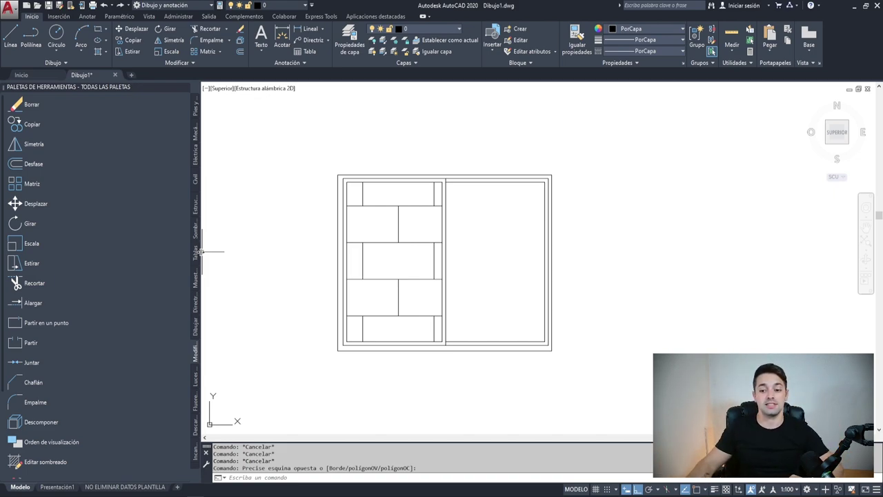
In Personalizar paletas, drag Dibujar to the top of the Paletas list and close the dialog
right_click(151, 250)
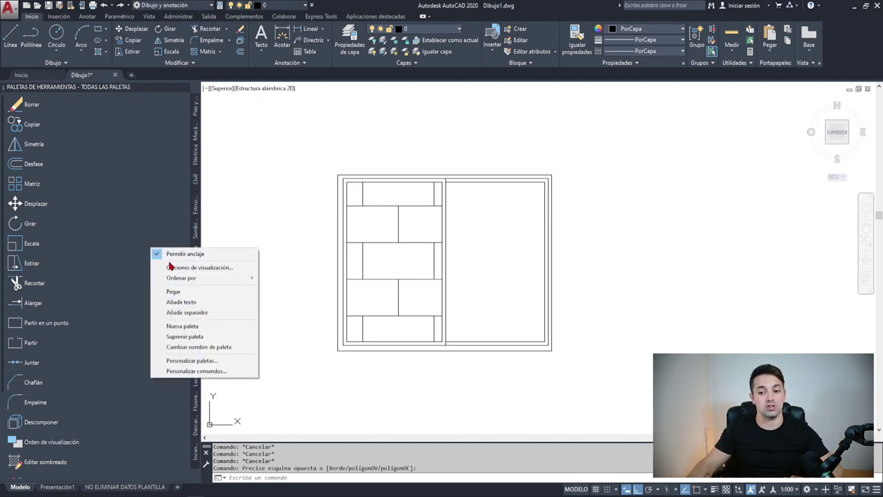
click(198, 363)
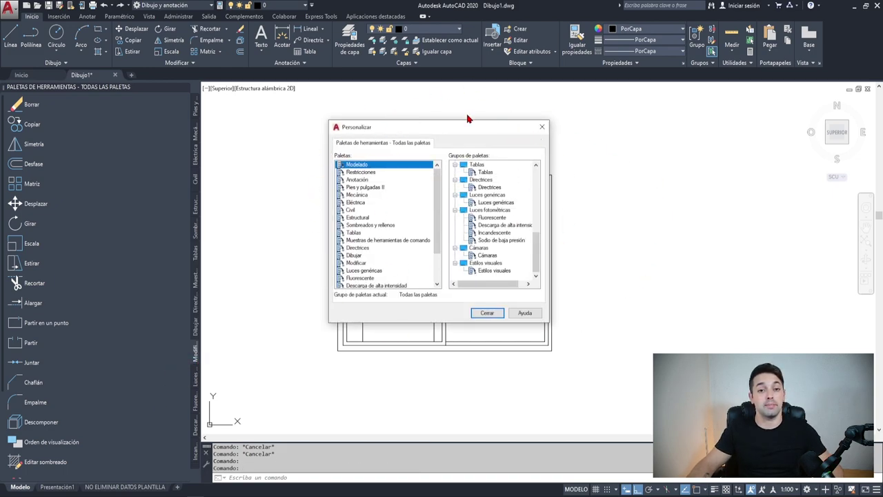
click(380, 248)
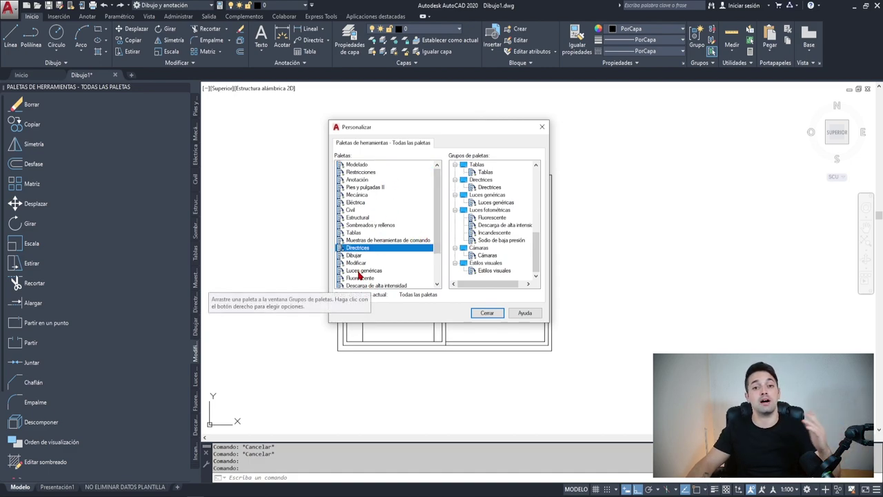
key(Home)
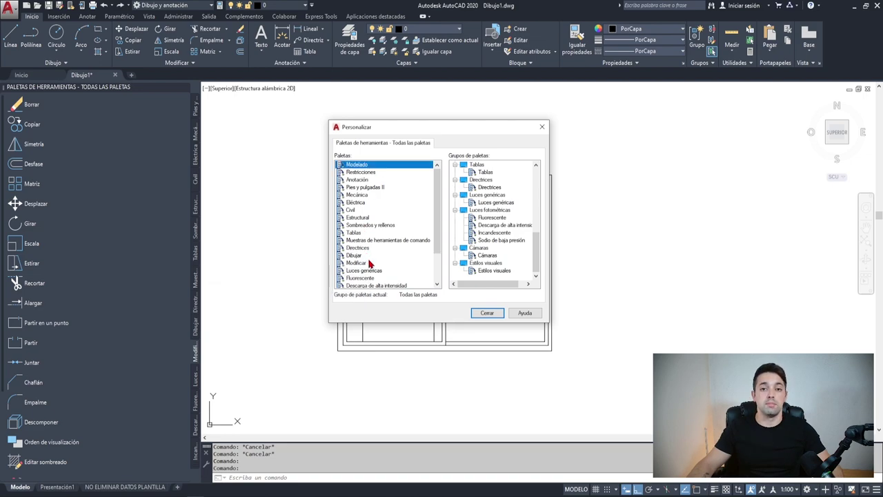
click(360, 256)
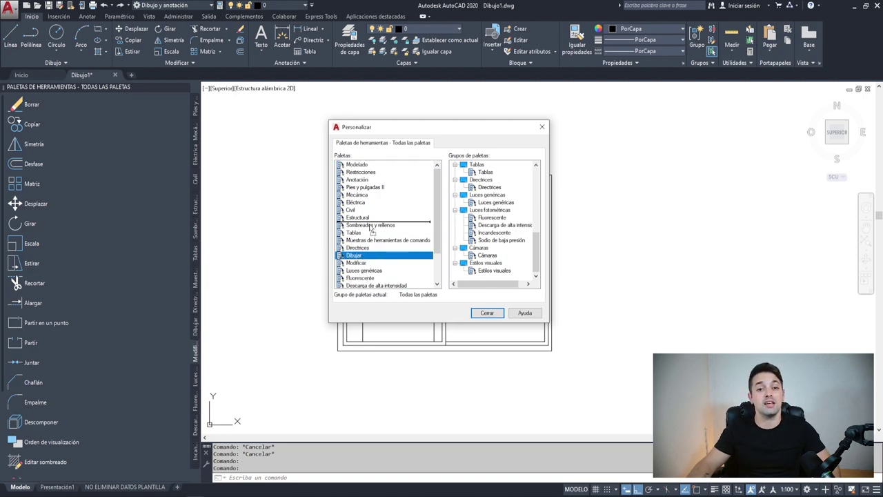
drag(371, 229, 371, 166)
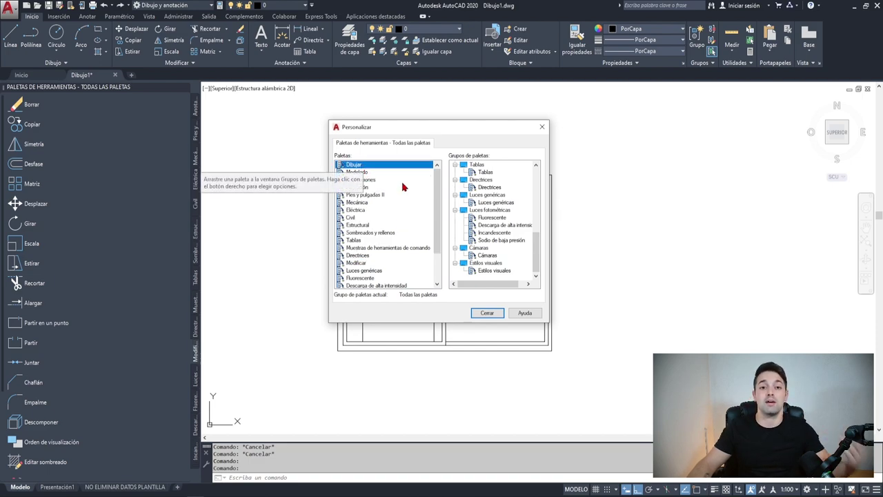
scroll(479, 193, up, 5)
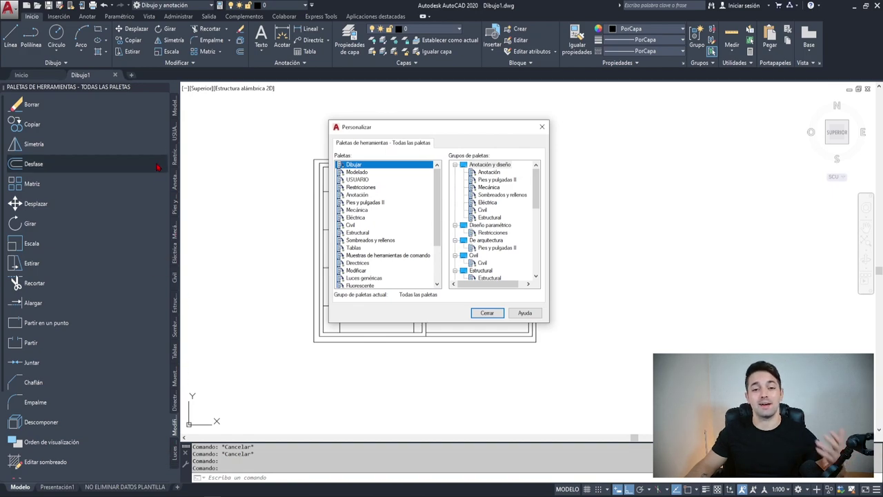
click(487, 313)
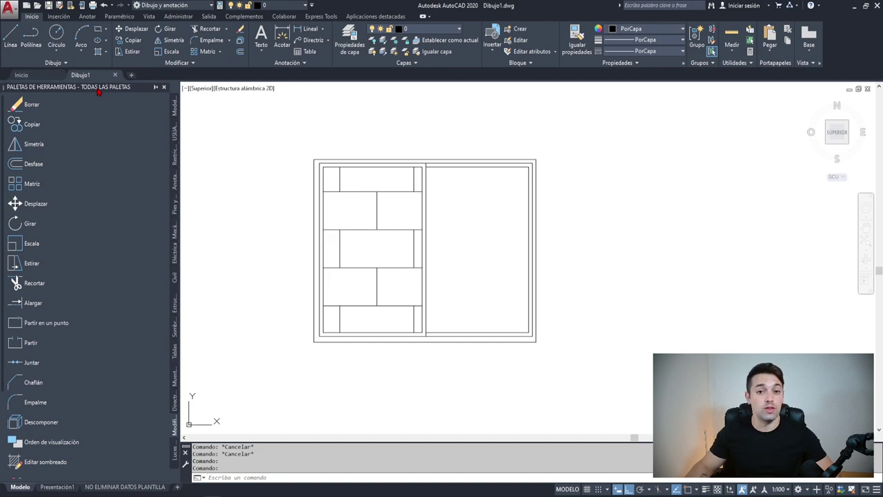
Switch the palettes to the De arquitectura group, then back to Todas las paletas
right_click(99, 91)
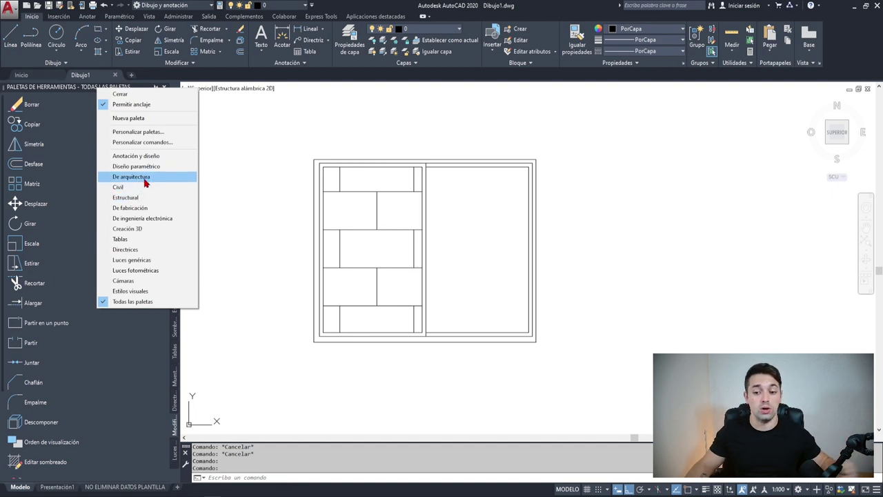
click(140, 178)
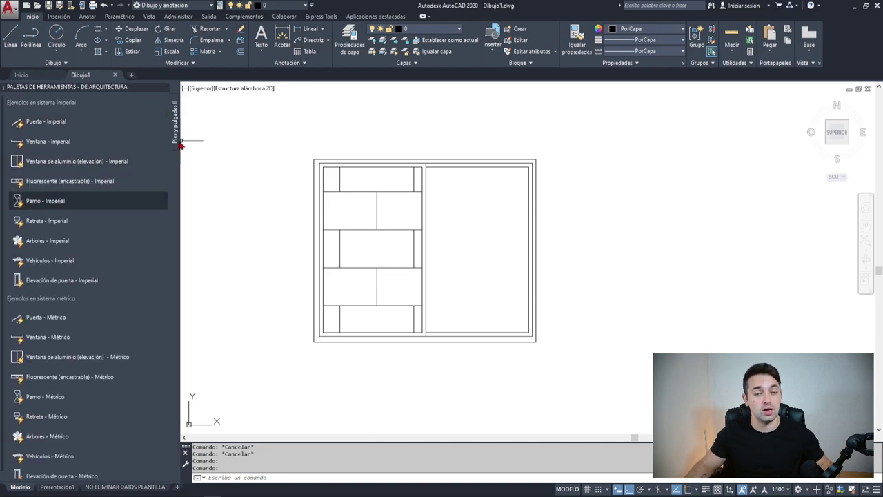
right_click(108, 87)
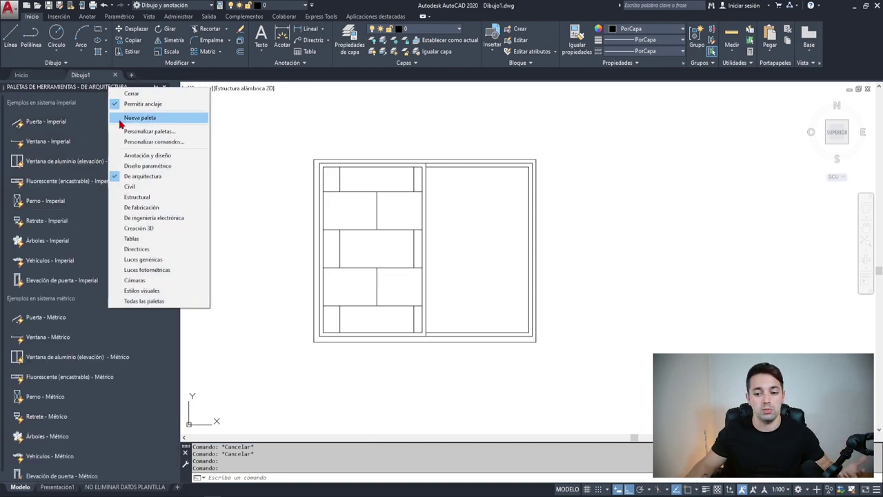
click(188, 275)
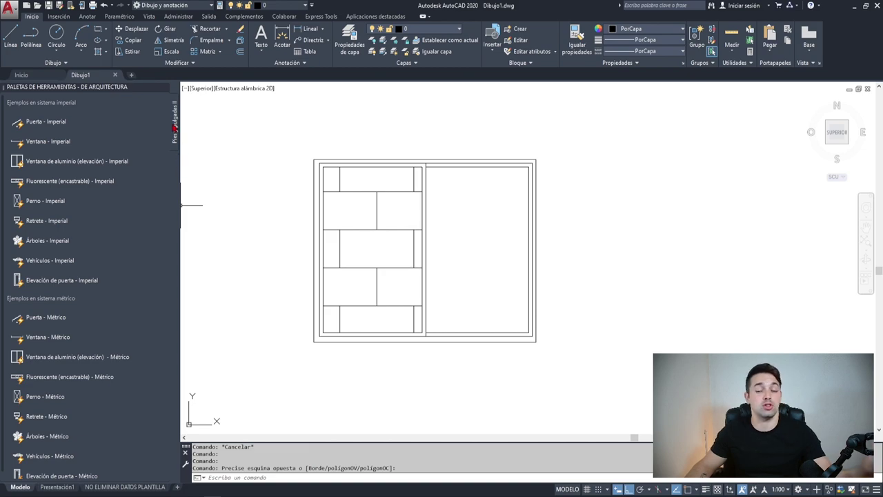
click(175, 128)
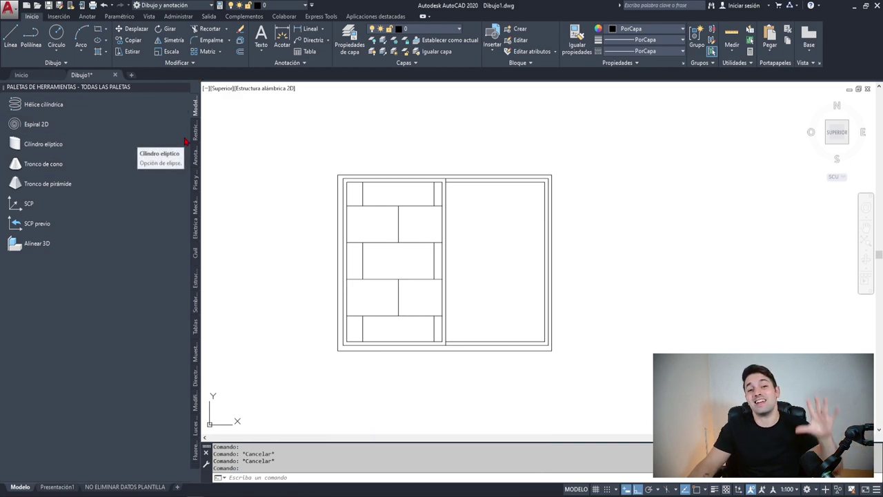
Create a new palette named USUARIO and open Personalizar comandos for it
right_click(196, 102)
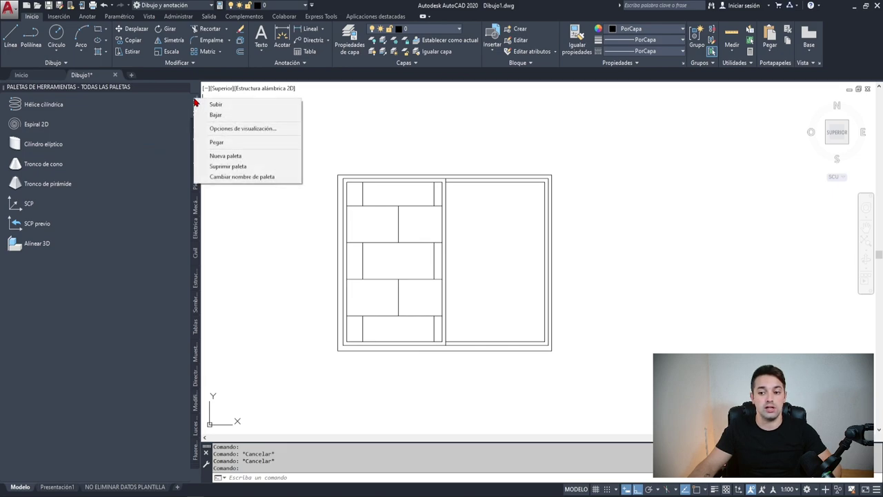
click(228, 157)
text(USUARIO)
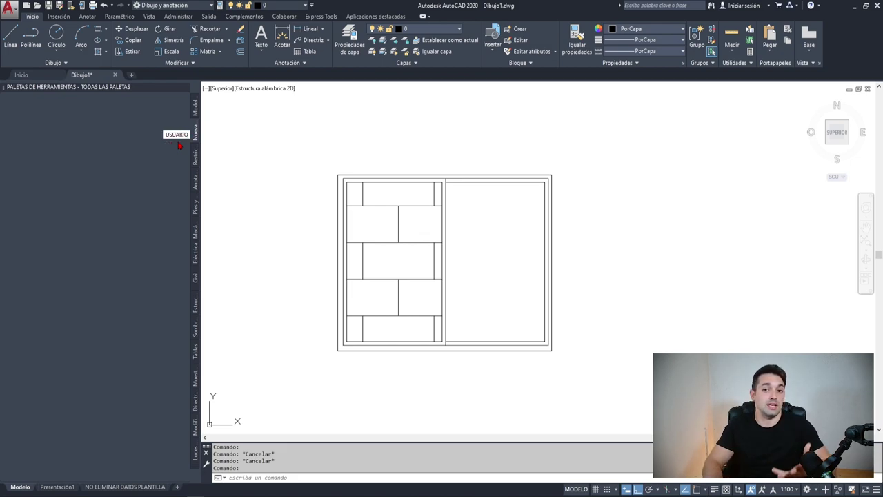
key(Return)
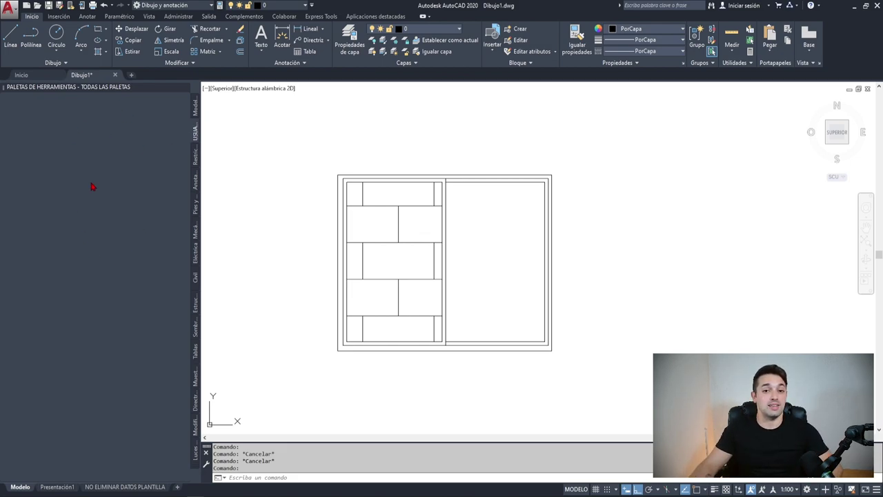
right_click(92, 186)
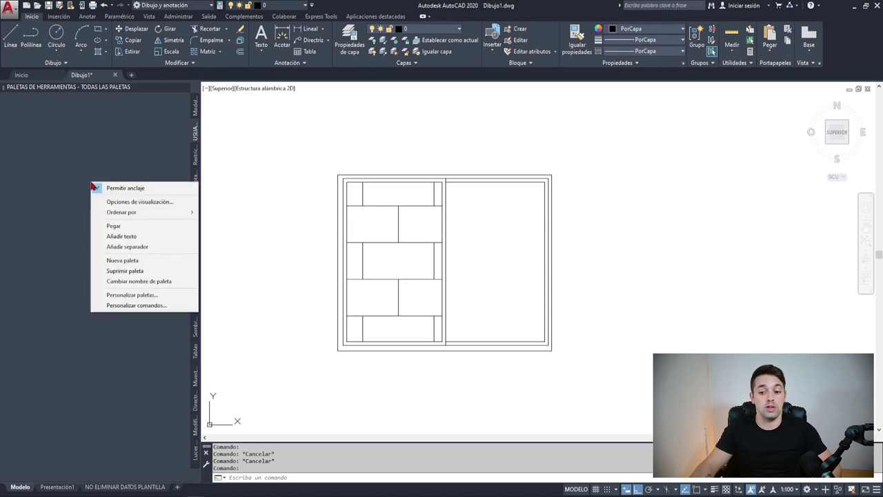
click(140, 309)
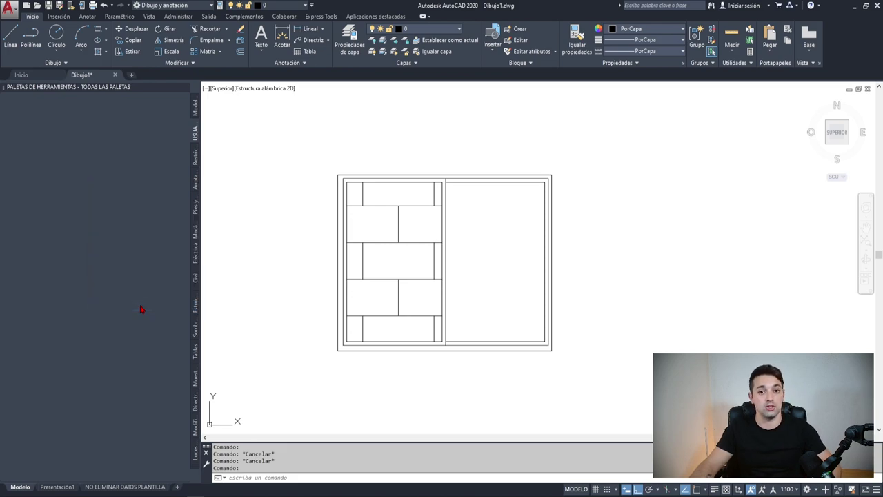
Add the Ventanas, Visualizar, Sí command to the USUARIO palette
scroll(328, 274, down, 3)
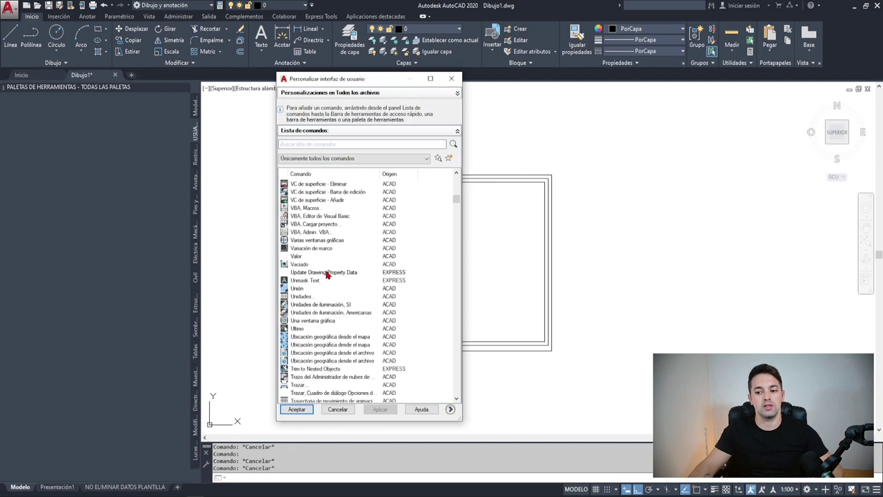
click(322, 257)
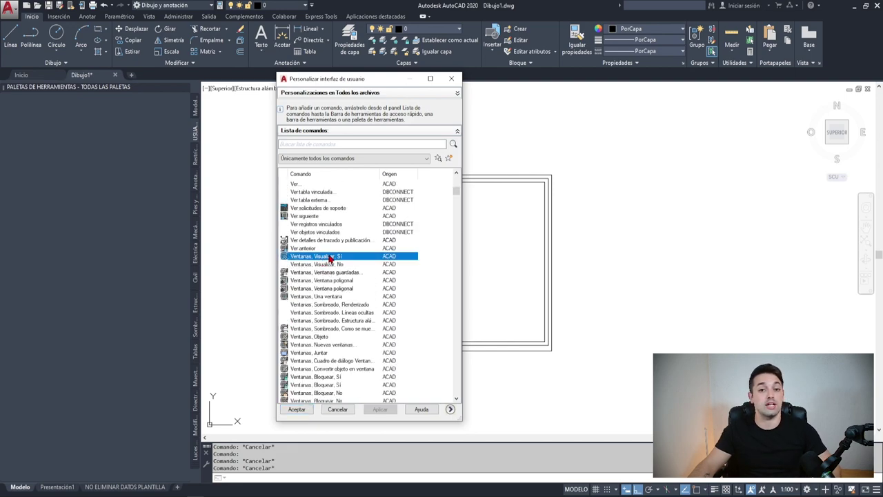
drag(43, 197, 43, 198)
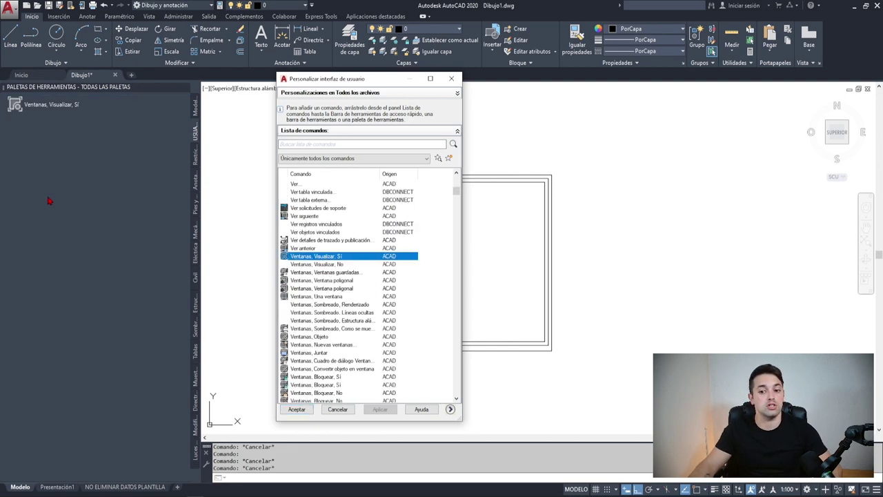
Filter commands by TEXTO, add Texto, Justificar through Texto to the palette, and close
click(320, 144)
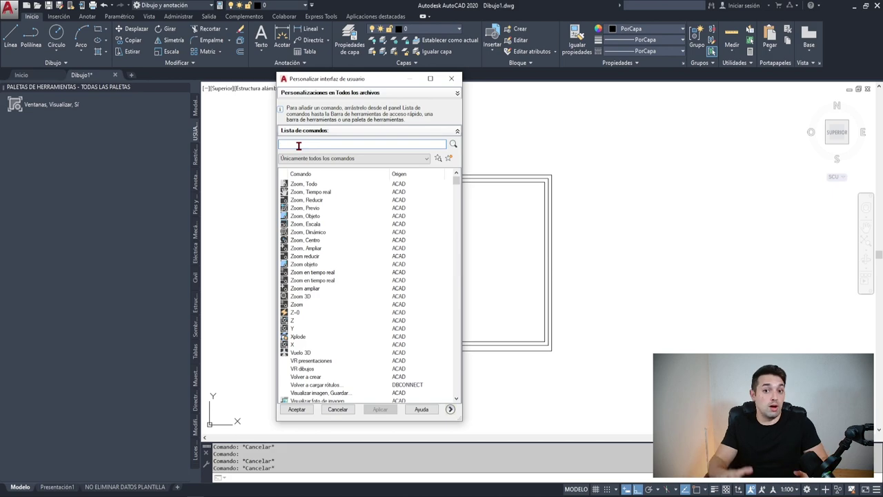
text(TEXTO)
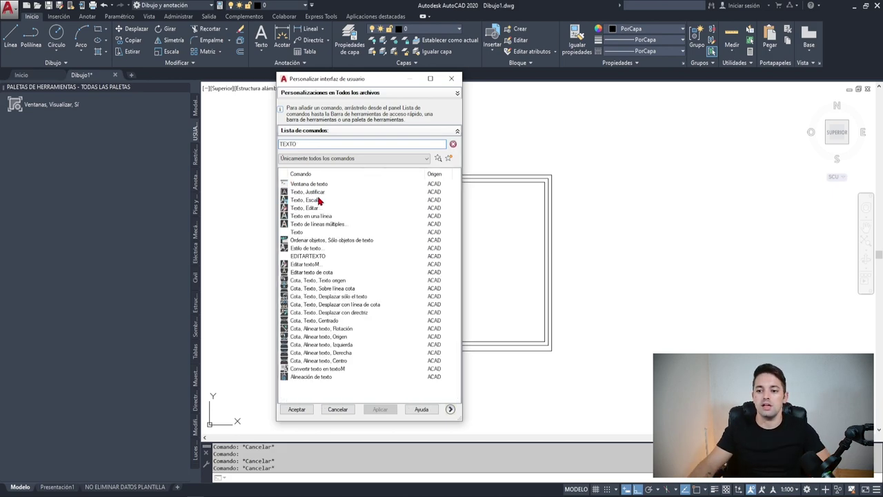
click(311, 194)
shift+click(301, 234)
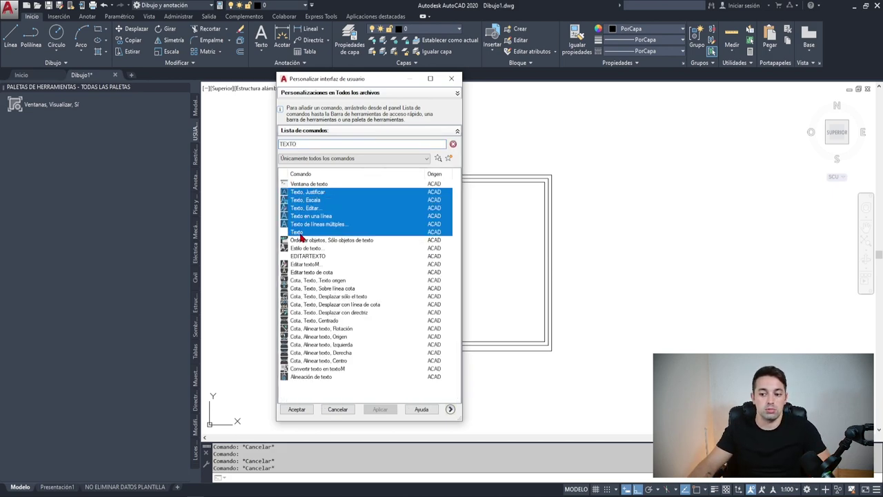
drag(50, 181, 51, 180)
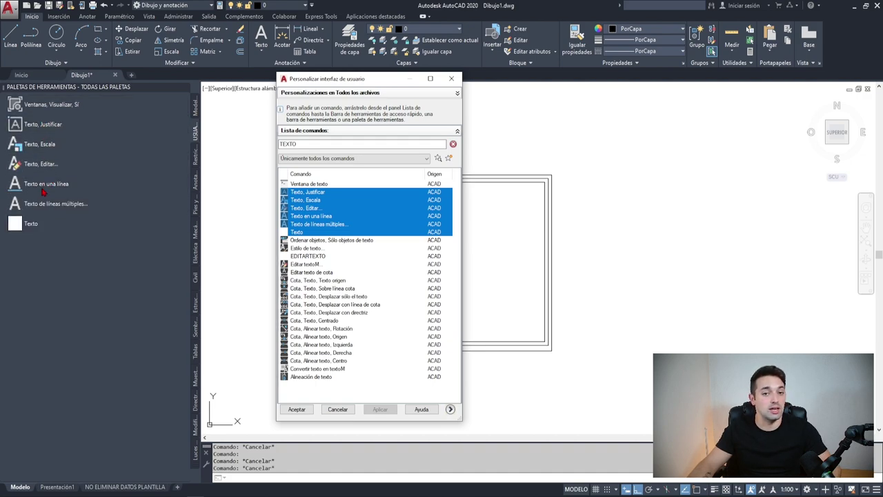
click(353, 250)
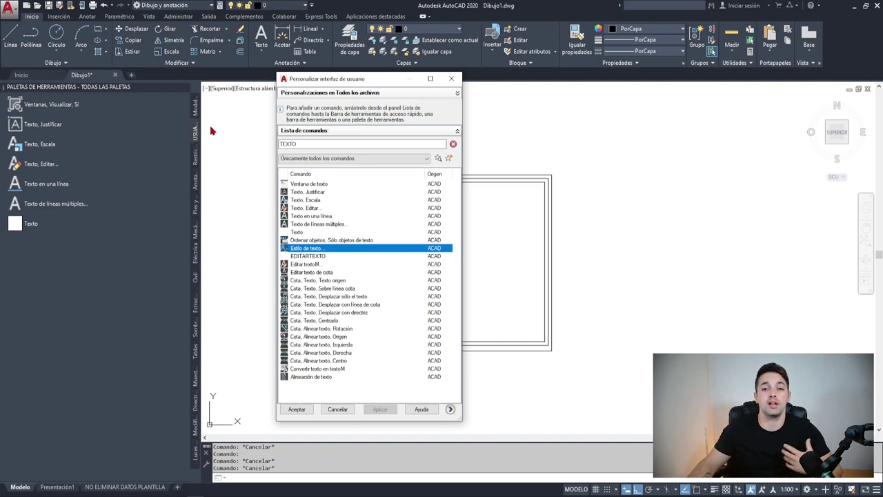
key(Return)
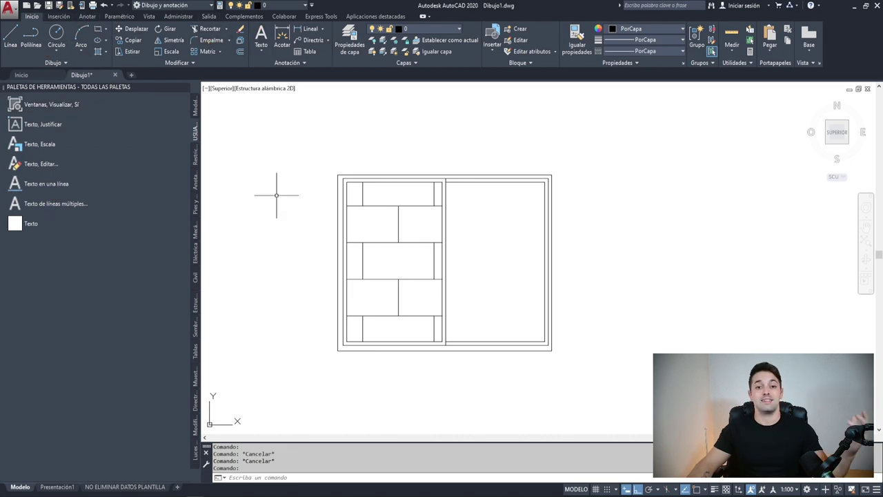
key(ctrl+0)
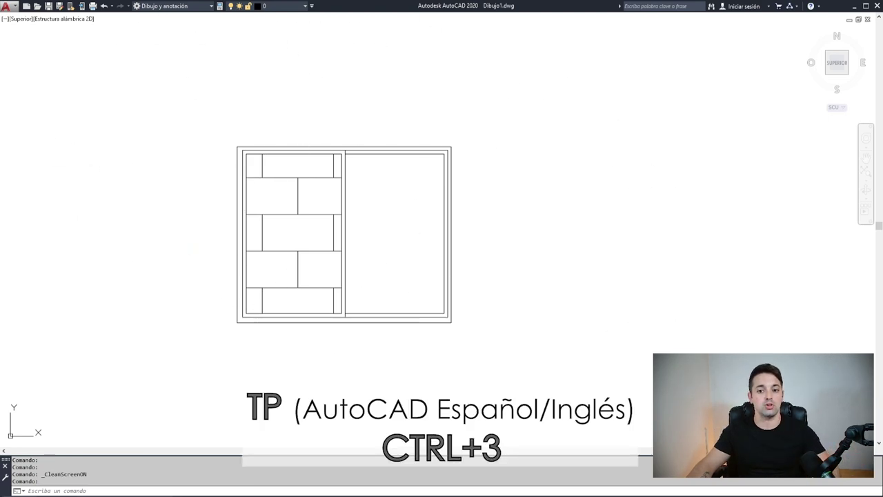
key(ctrl+3)
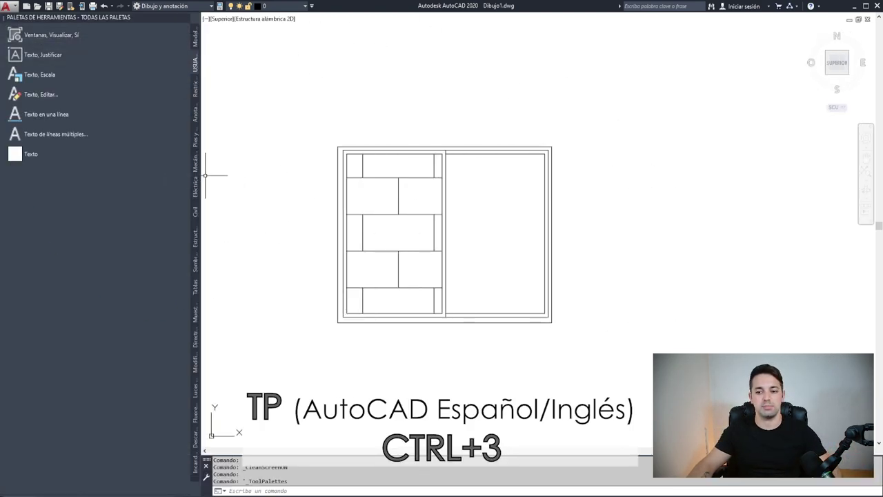
middle_drag(450, 157, 517, 145)
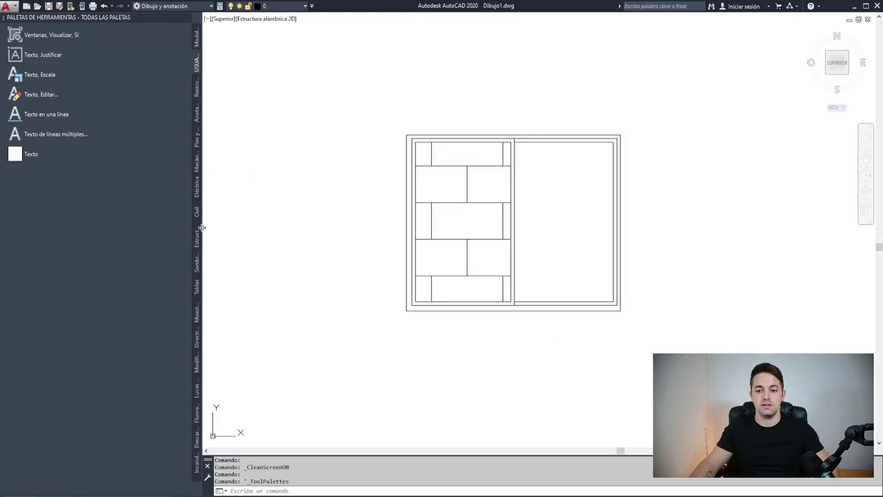
drag(196, 214, 110, 210)
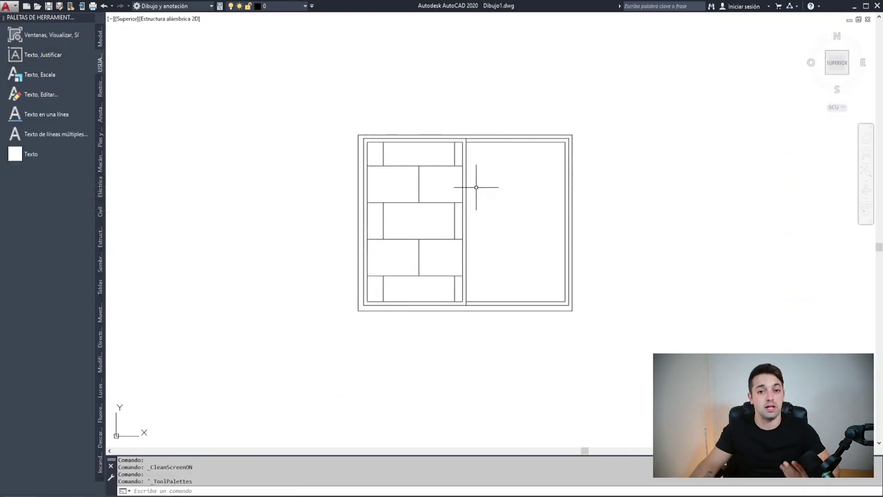
key(ctrl+3)
key(ctrl+0)
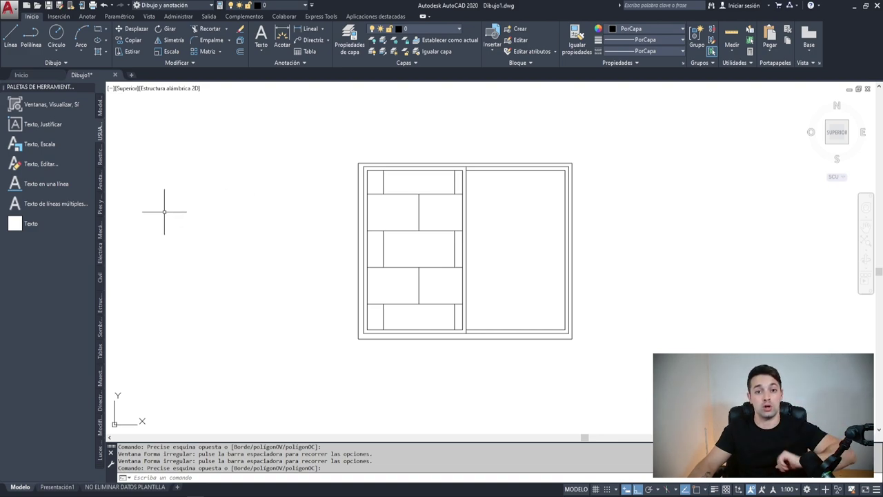
drag(158, 205, 177, 205)
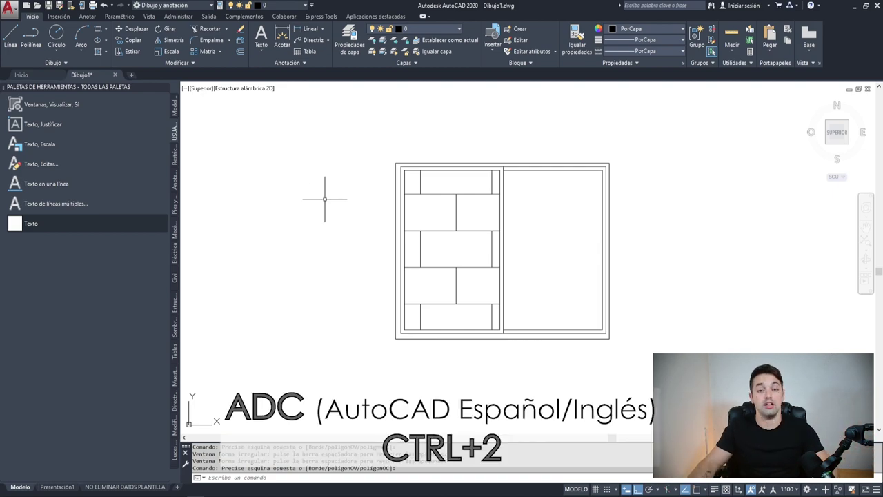
Open DesignCenter and list the 29 blocks in BLOQUES DINÁMICOS.dwg
key(ctrl+2)
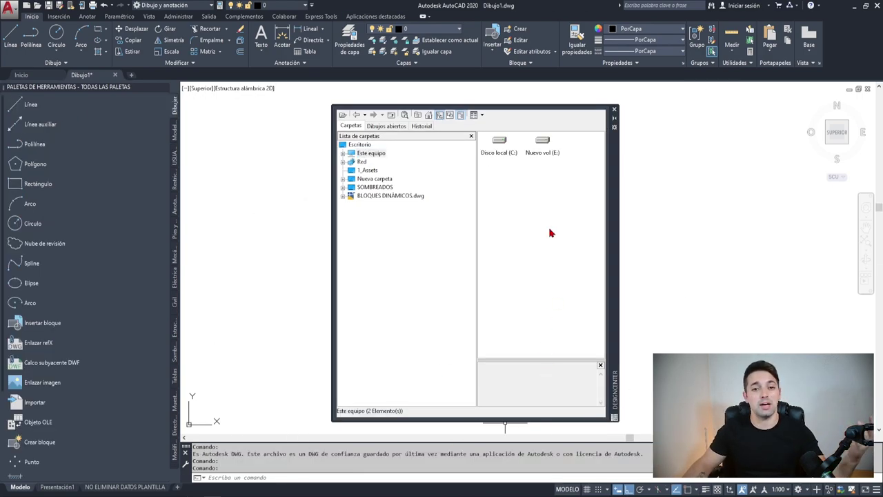
click(411, 197)
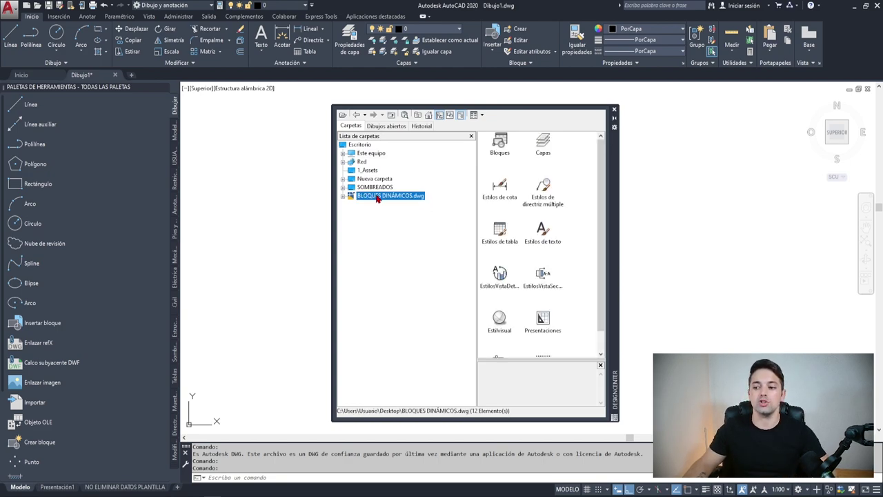
click(342, 197)
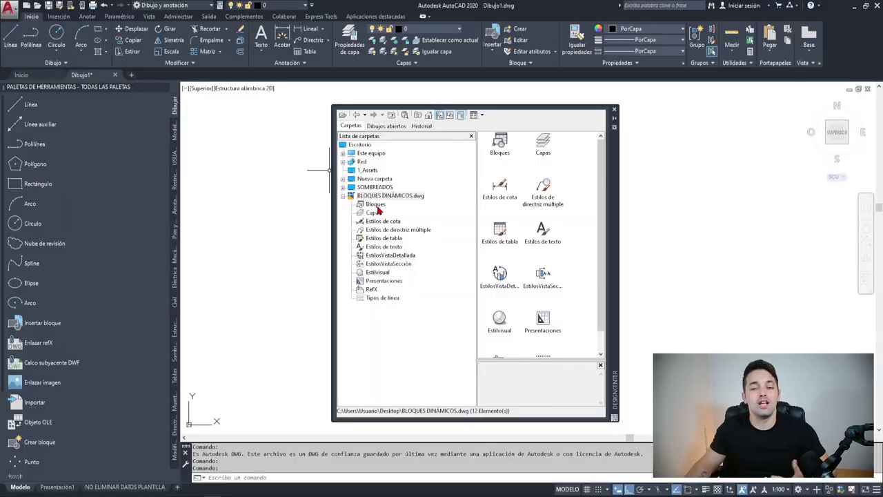
click(376, 205)
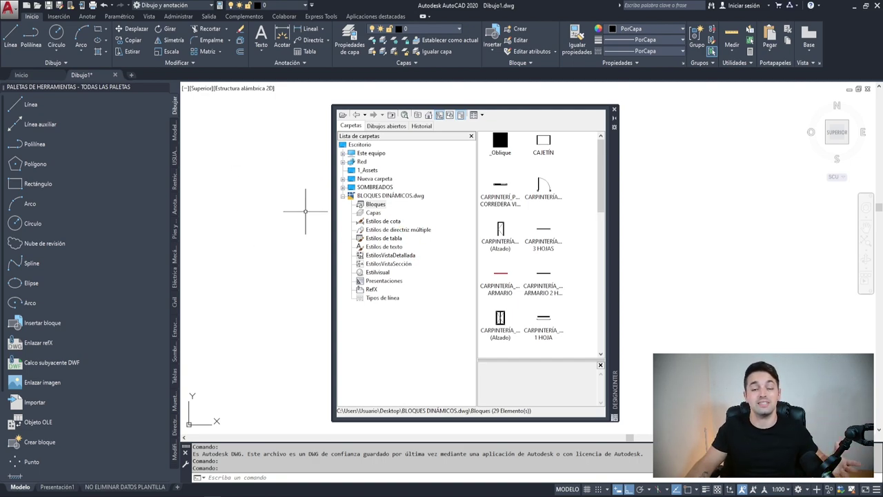
click(349, 197)
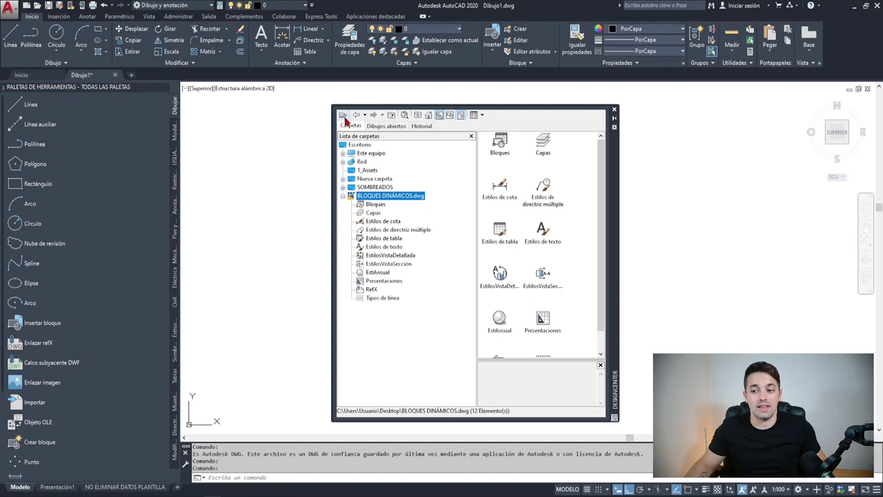
click(387, 126)
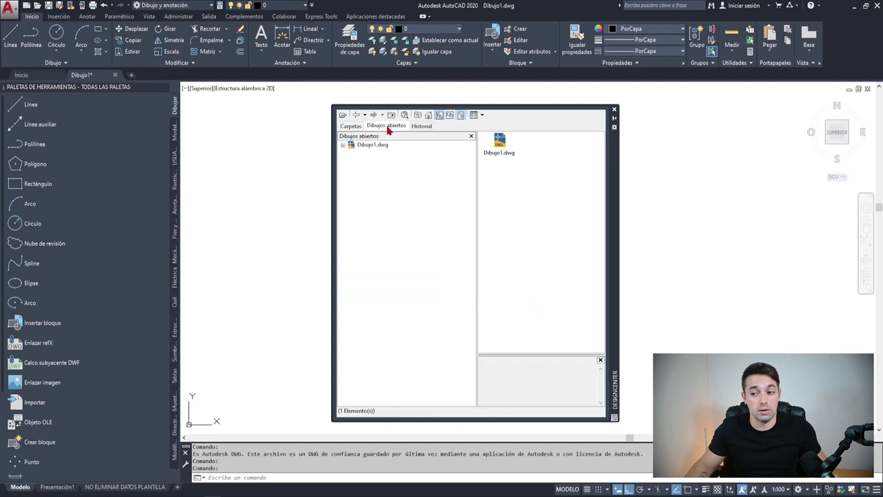
click(351, 126)
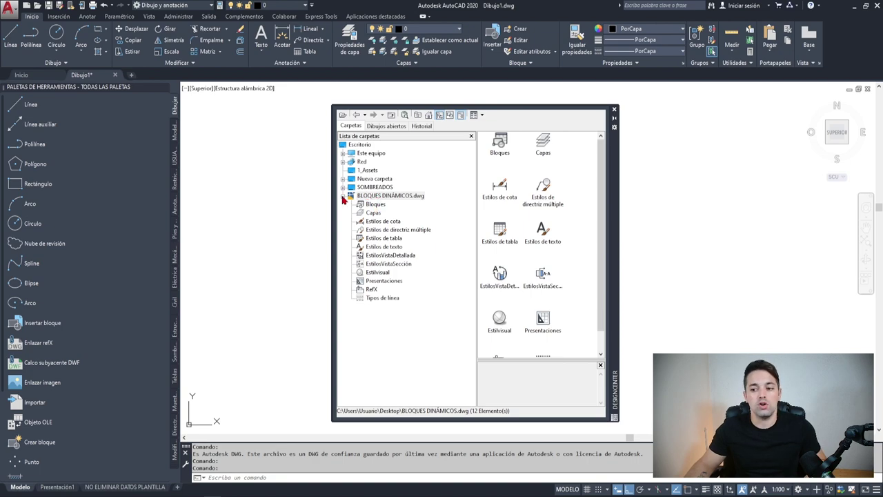
click(371, 204)
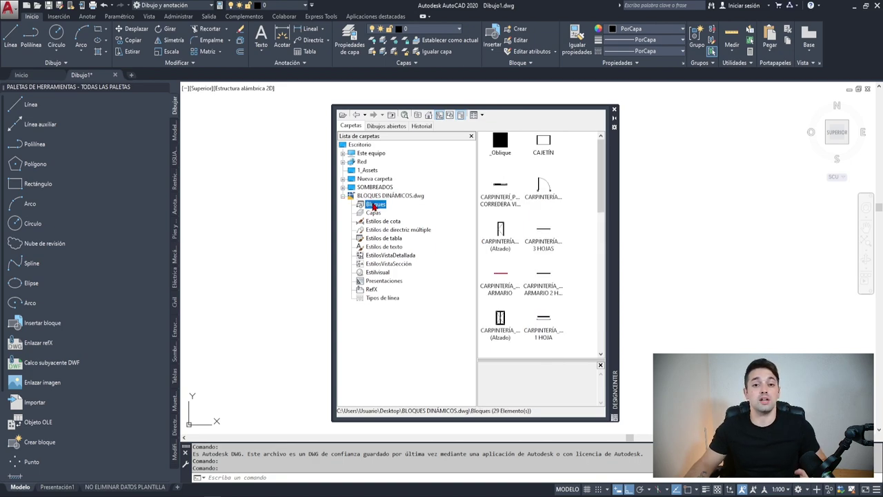
Create a tool palette from the Bloques collection
right_click(376, 207)
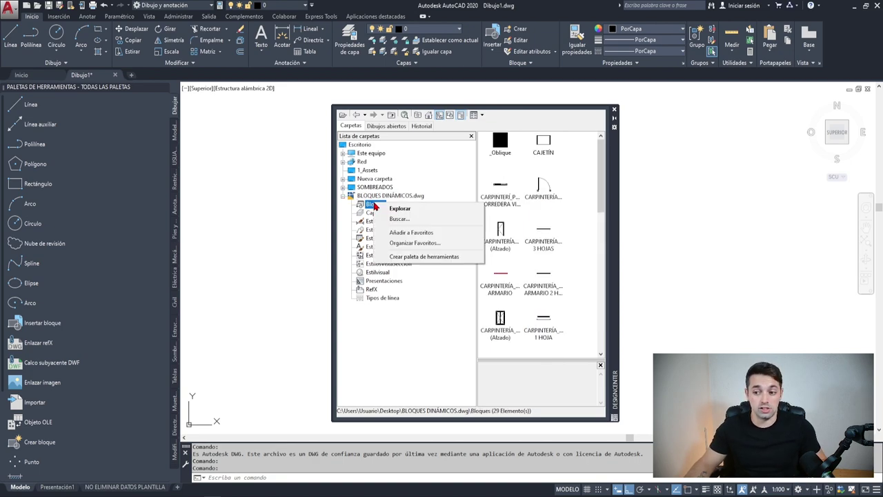
click(401, 256)
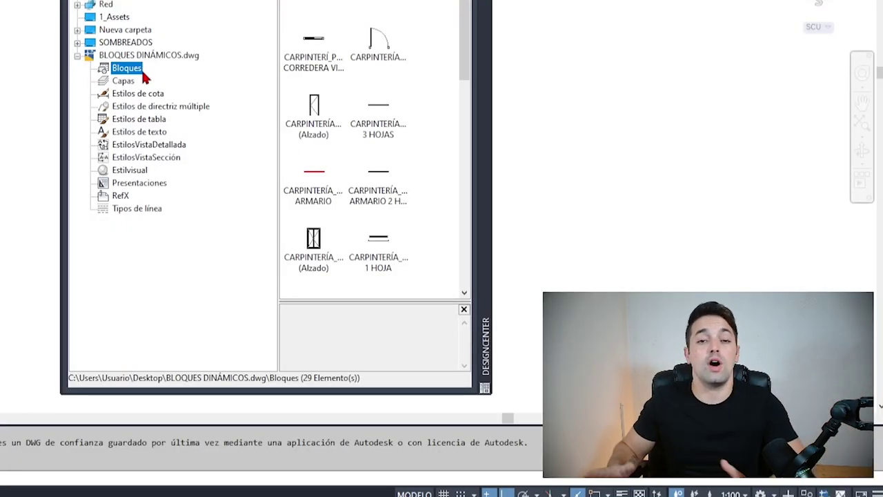
click(141, 69)
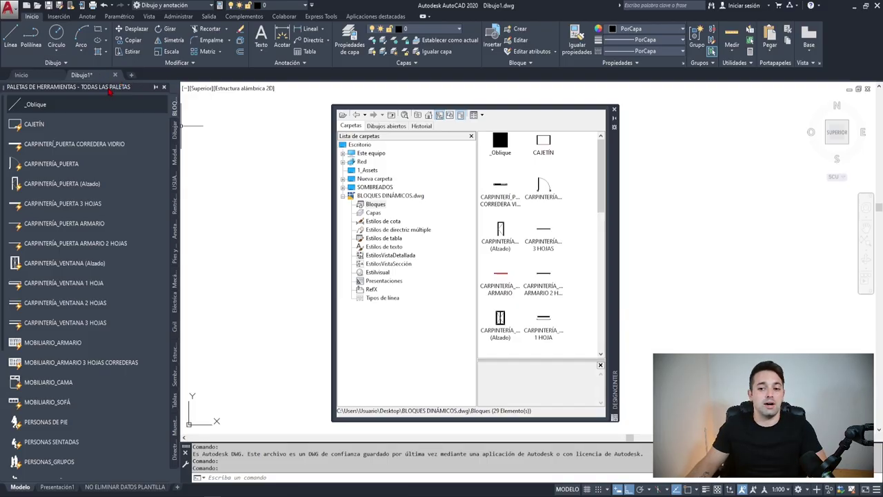
Dismiss the tool palette options menu and close DesignCenter
right_click(110, 90)
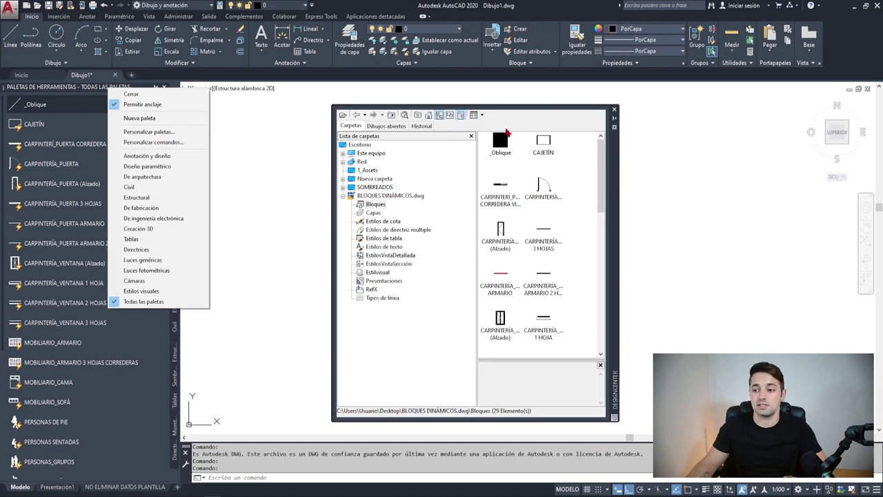
click(619, 118)
click(614, 110)
Erase the window drawing and its hatch with a selection window and Delete
click(590, 146)
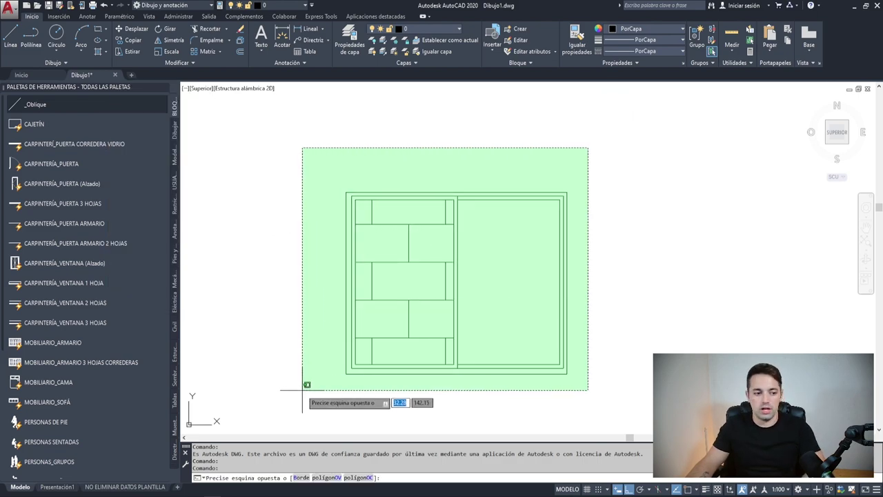
click(299, 396)
key(Delete)
scroll(104, 204, down, 5)
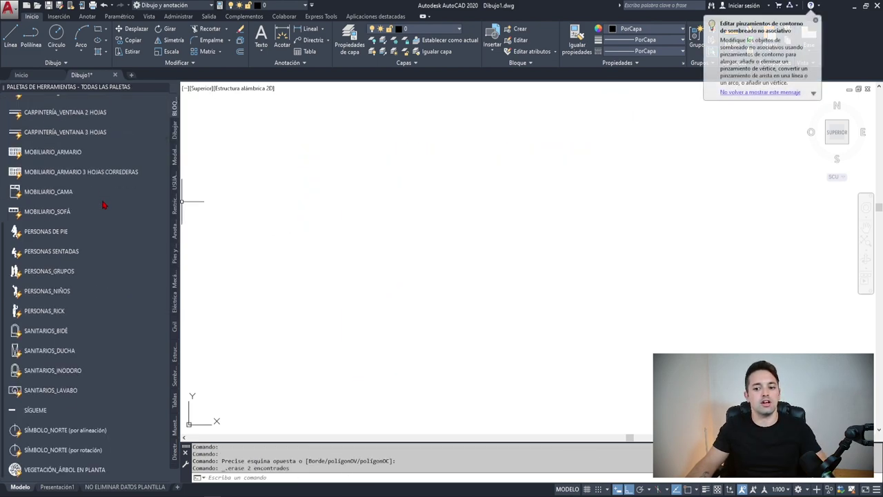
scroll(92, 348, up, 5)
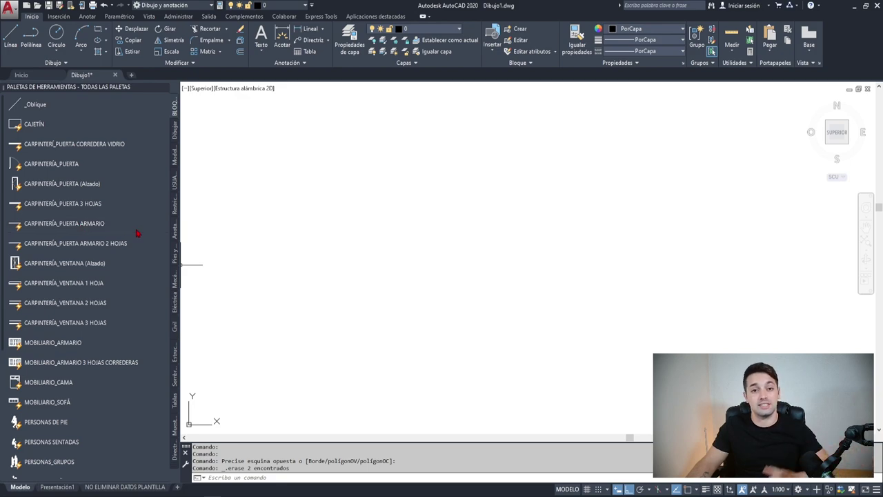
Insert the MOBILIARIO_ARMARIO wardrobe, stretch it wider and deeper, and set visibility SIN PERCHAS
click(42, 345)
click(336, 279)
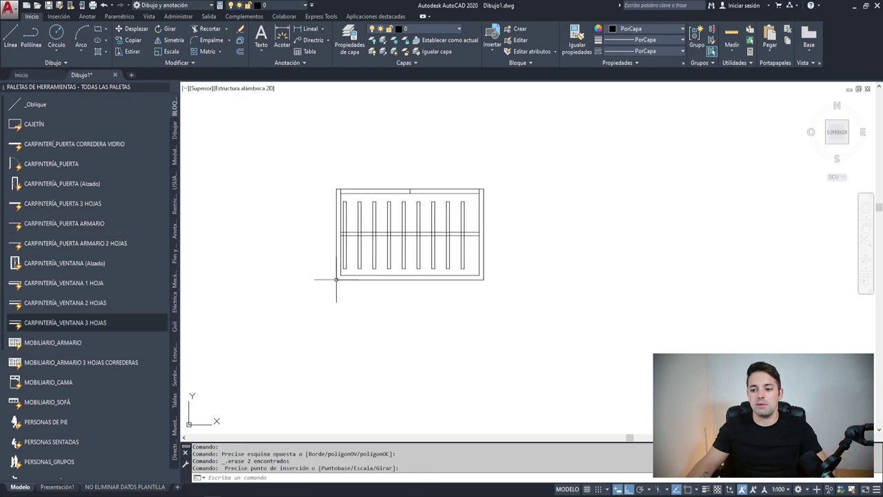
click(549, 173)
click(369, 229)
click(484, 280)
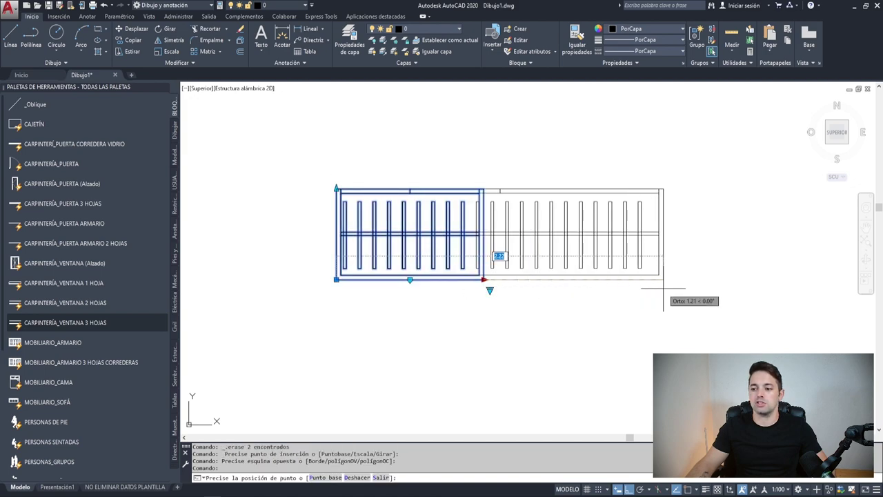
click(491, 292)
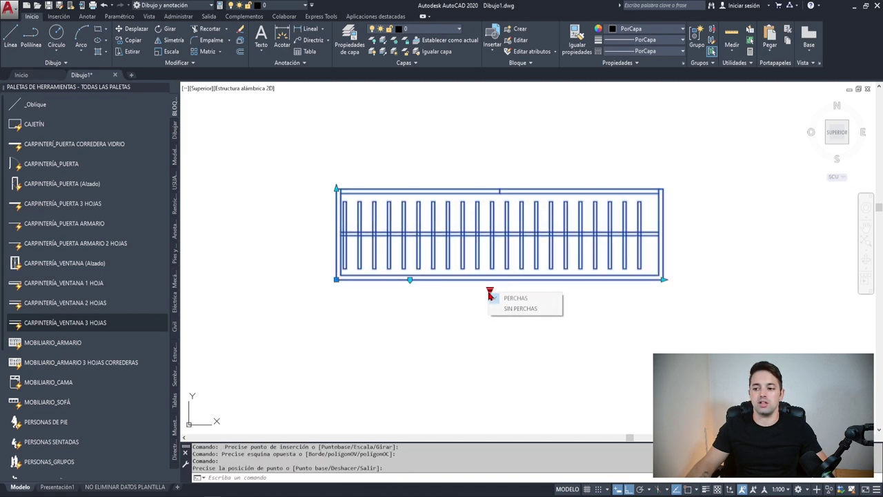
click(523, 307)
click(336, 188)
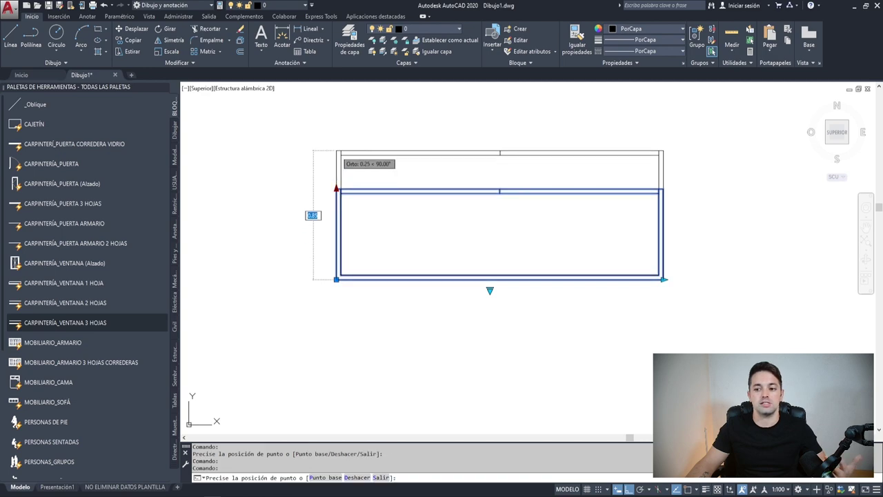
Place the door elevation block right of the wardrobe and widen it with its grips
scroll(335, 171, down, 4)
mouse_move(407, 234)
middle_down()
mouse_move(405, 326)
mouse_move(452, 316)
middle_up()
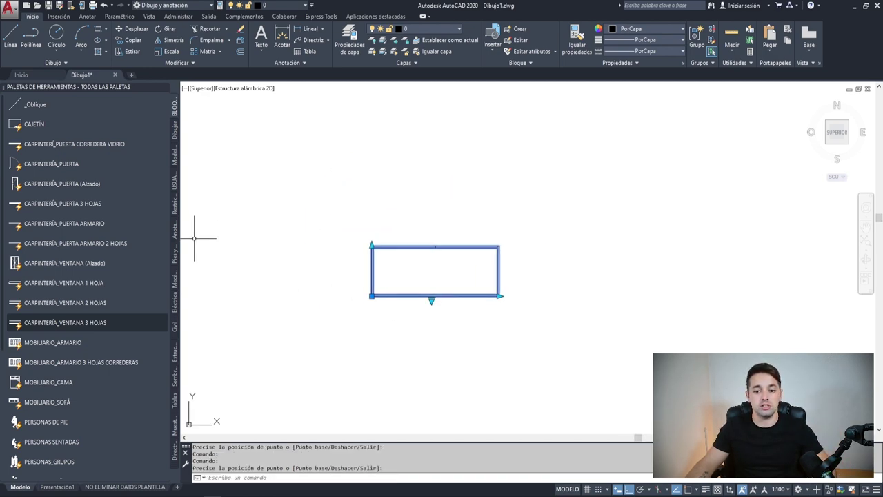
click(62, 184)
click(634, 184)
click(602, 241)
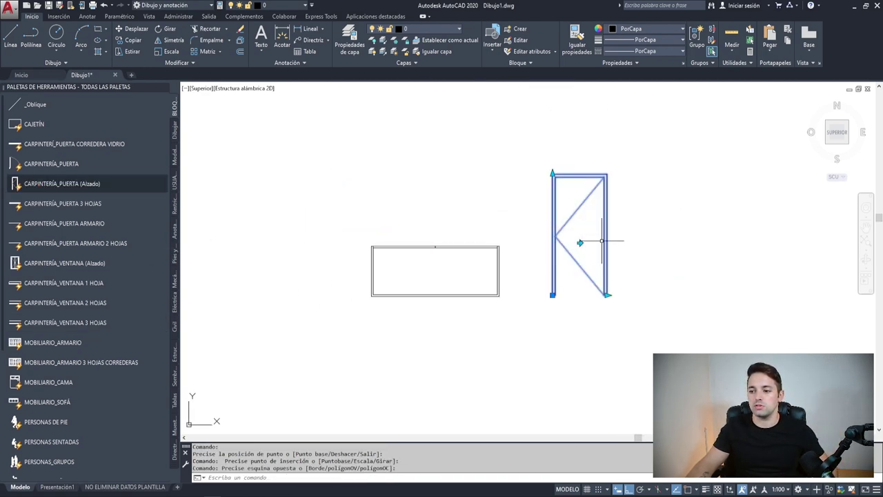
click(606, 294)
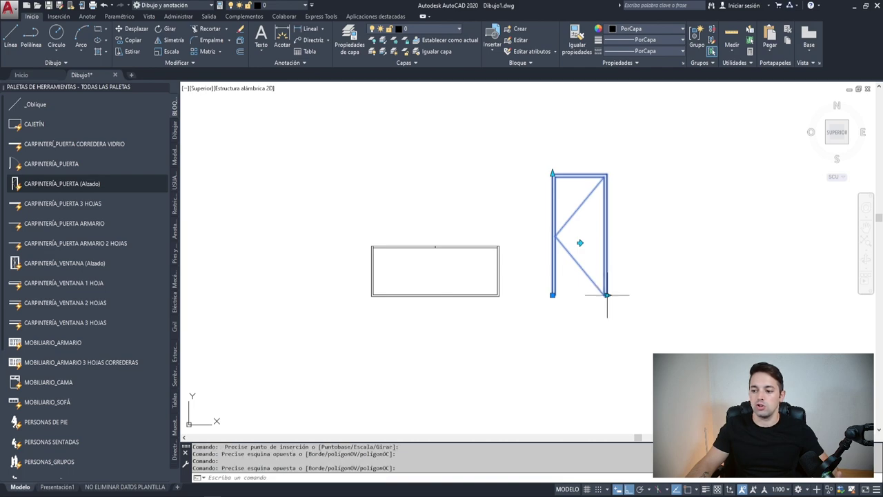
click(640, 295)
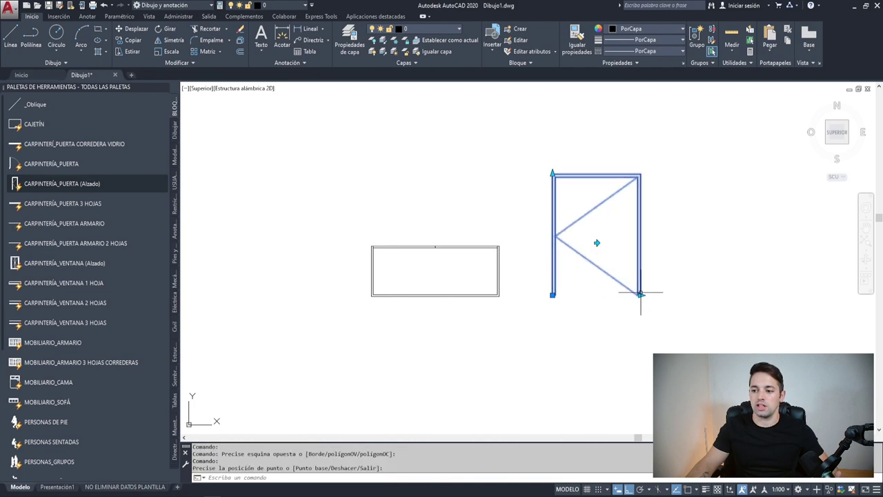
click(597, 243)
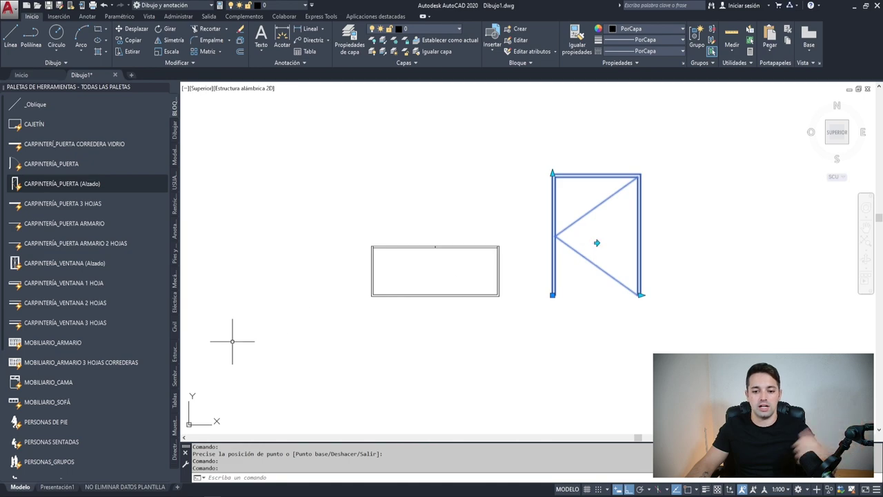
Place the window elevation block left of the wardrobe and widen it
click(64, 263)
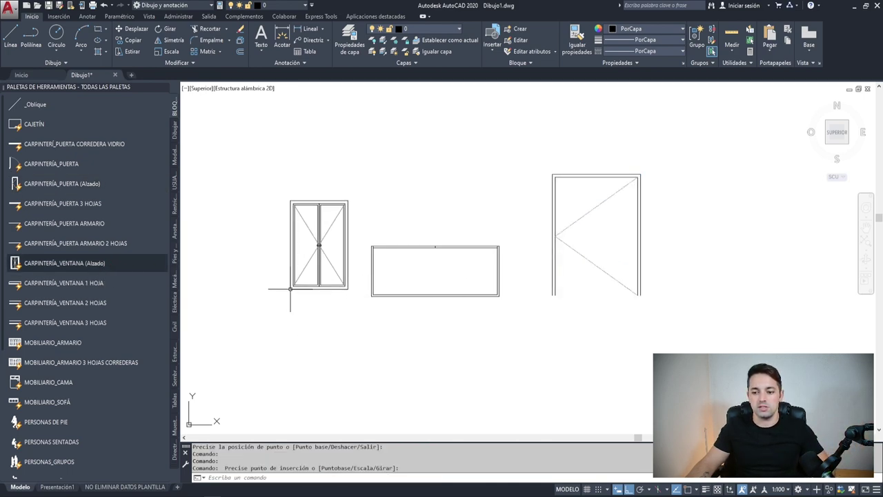
click(290, 289)
click(359, 289)
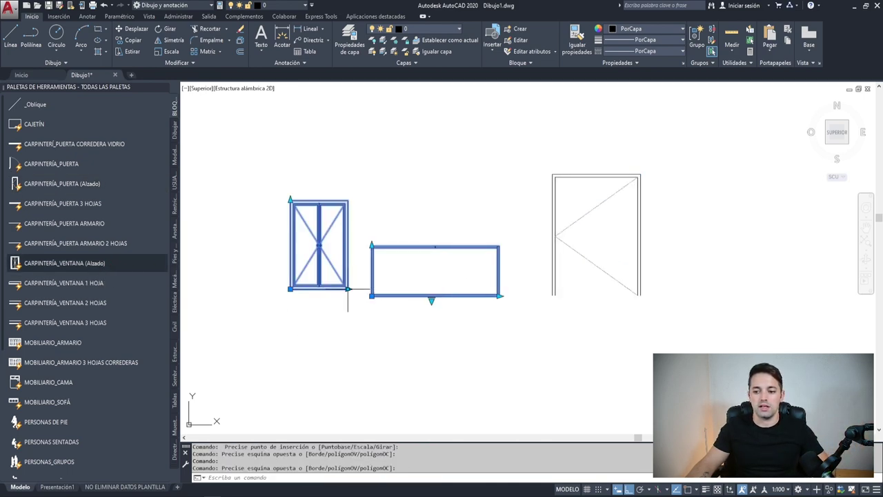
Insert the MOBILIARIO_SOFÁ block and switch its visibility to the L-shaped sofa
click(90, 406)
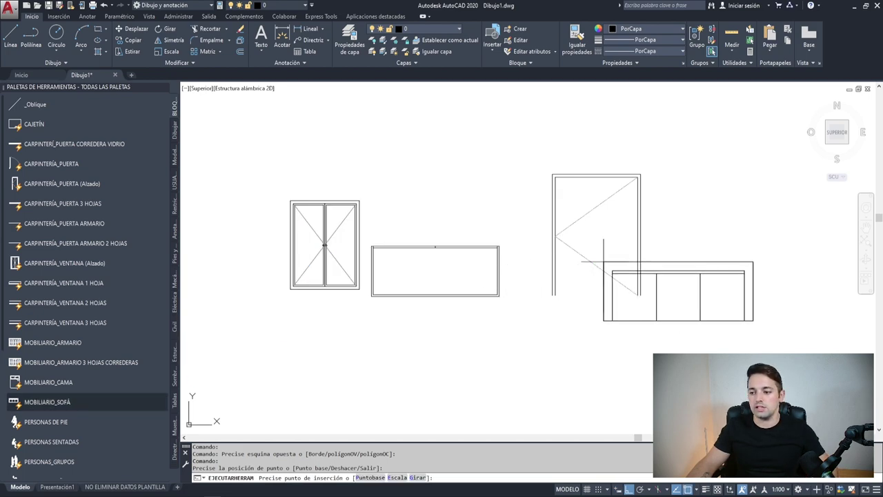
middle_drag(601, 264, 378, 252)
click(494, 207)
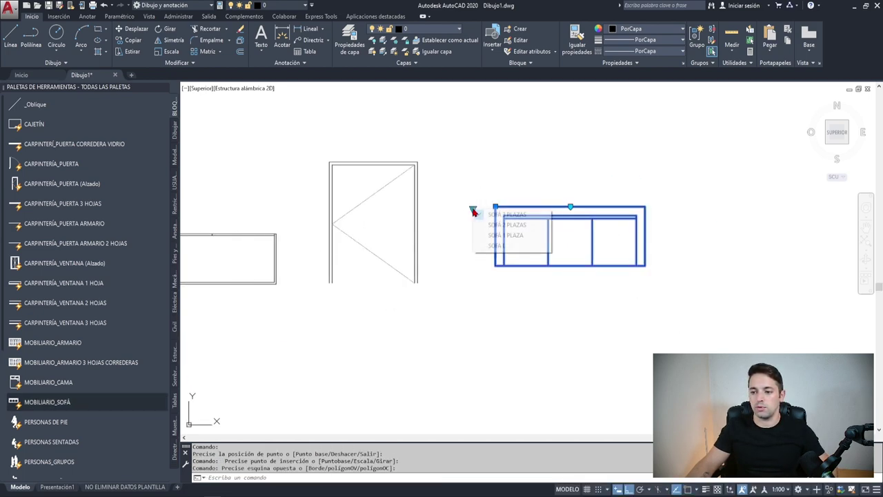
click(498, 246)
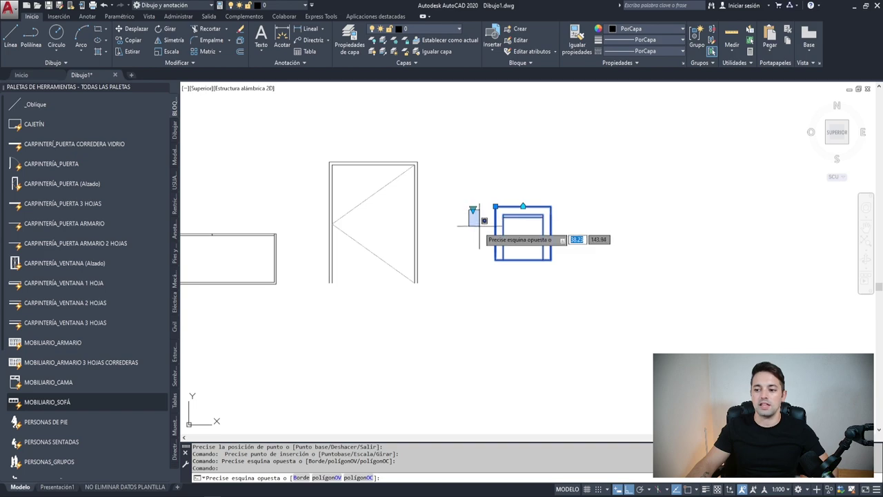
click(473, 209)
click(511, 230)
scroll(79, 338, down, 5)
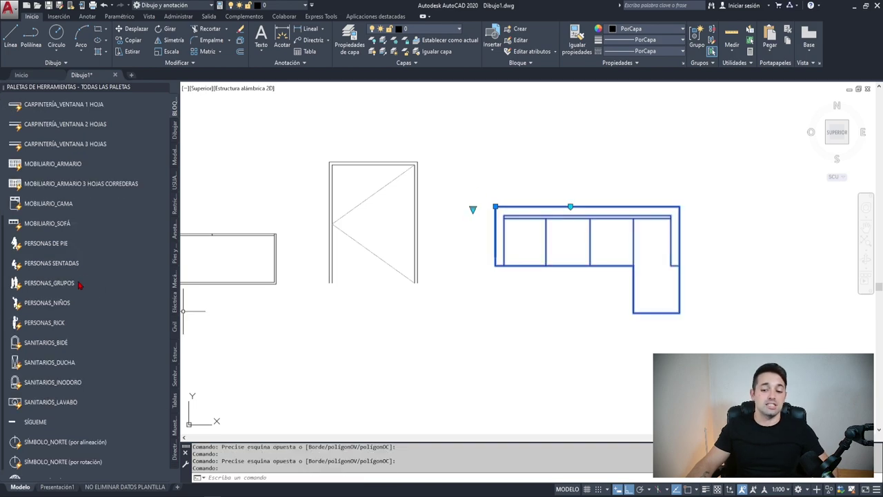
Add a PERSONAS DE PIE figure in the HOMBRE_8 pose, then erase all five blocks
click(47, 262)
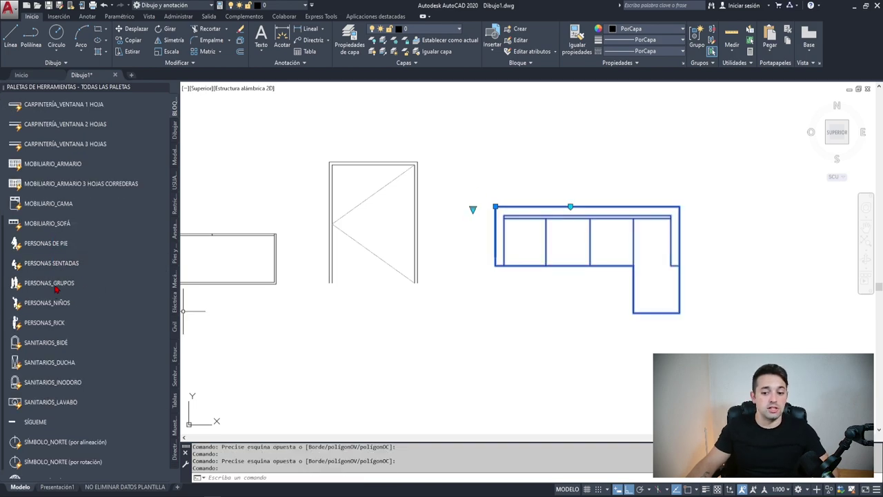
click(48, 243)
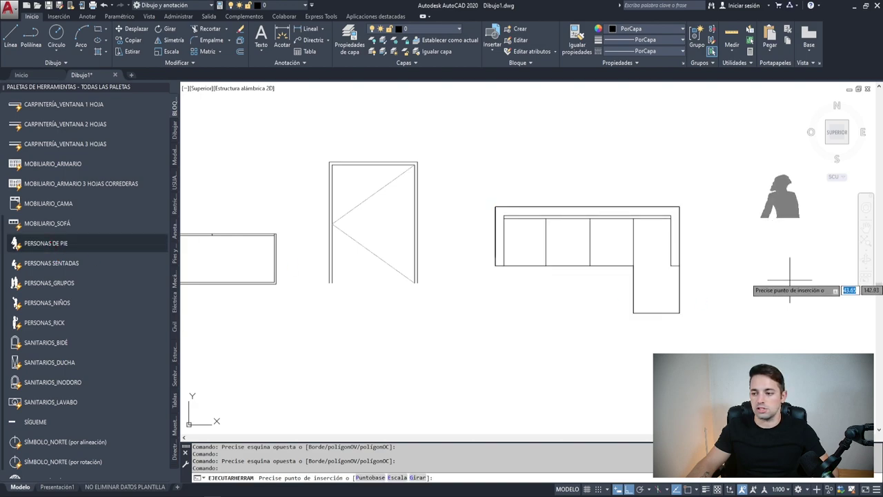
click(759, 257)
middle_drag(774, 280, 631, 330)
click(582, 275)
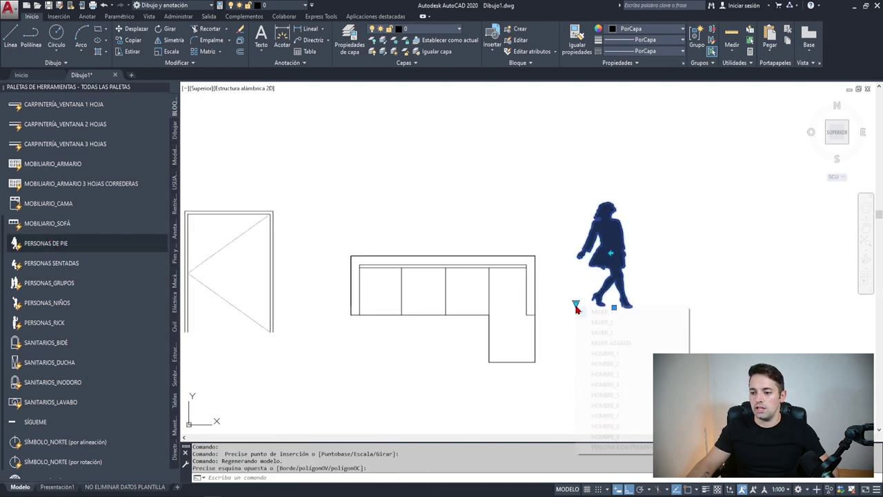
click(606, 405)
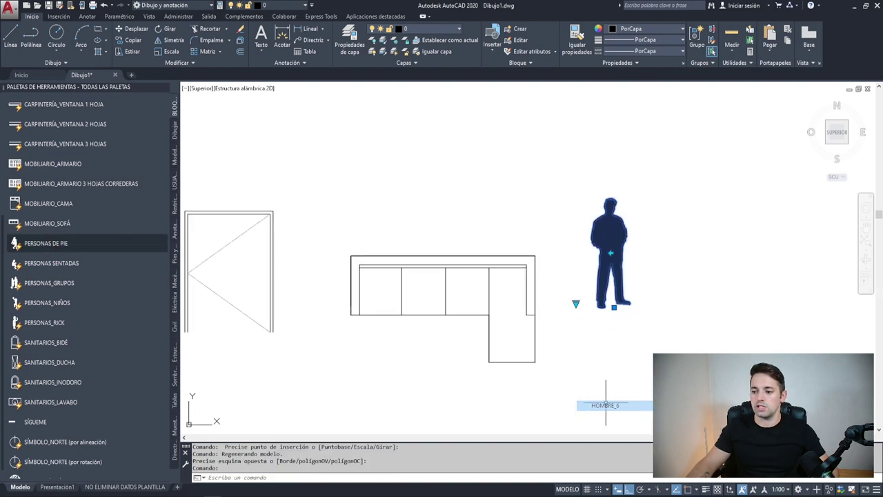
click(576, 304)
click(605, 417)
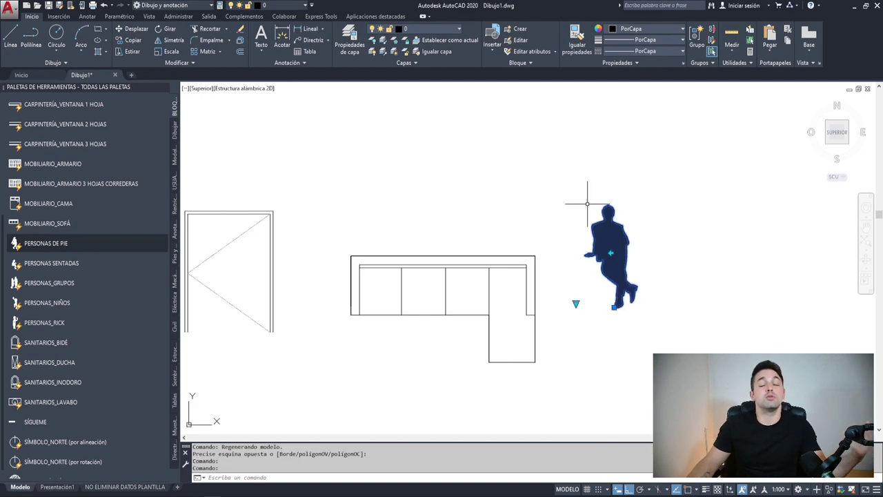
drag(642, 387, 185, 98)
key(Delete)
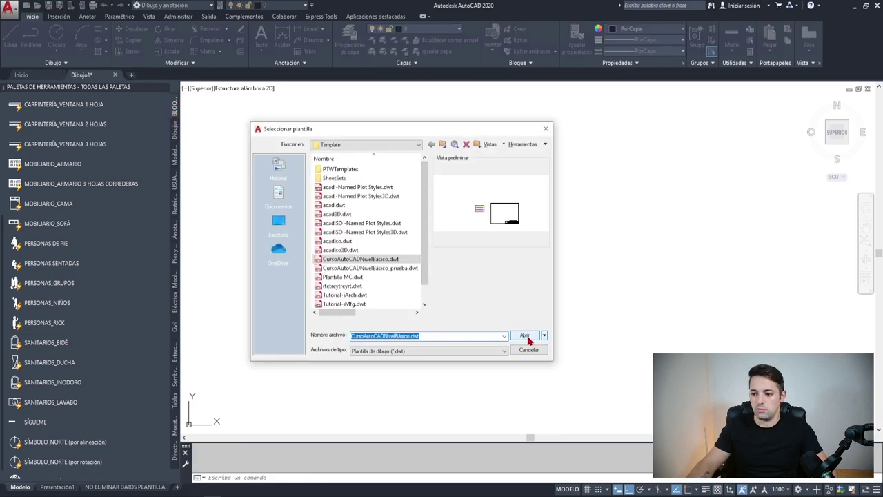
Open a new drawing from the CursoAutoCADNivelBásico.dwt template, showing its title-block layout
click(529, 336)
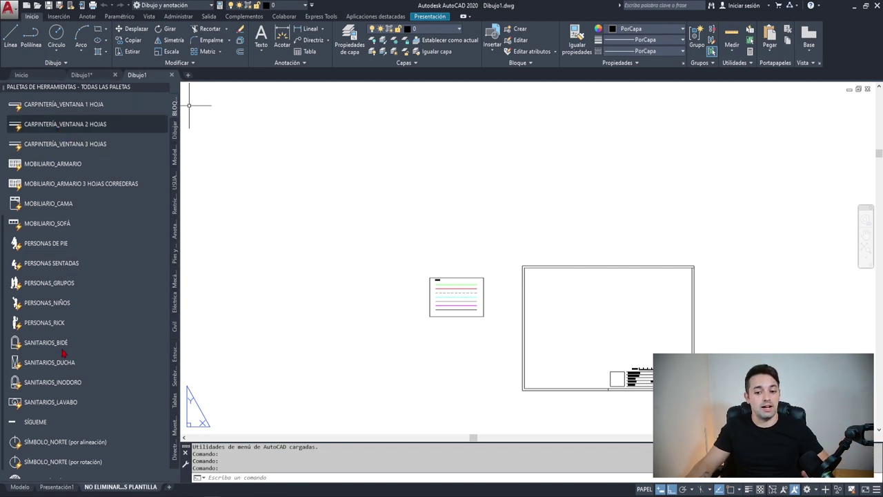
scroll(63, 352, down, 1)
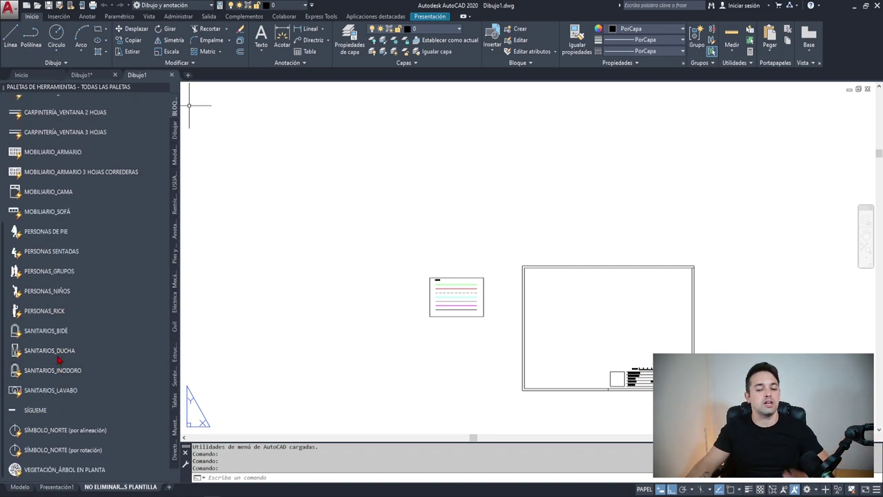